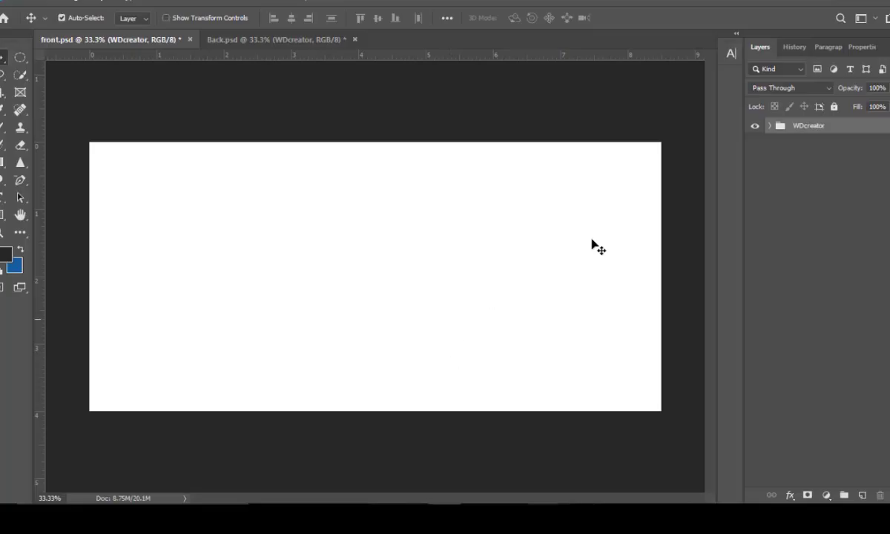
Step: Reveal the pngegg (16) shopping-woman photo in the WDcreator group; a trial nudge is undone
click(771, 127)
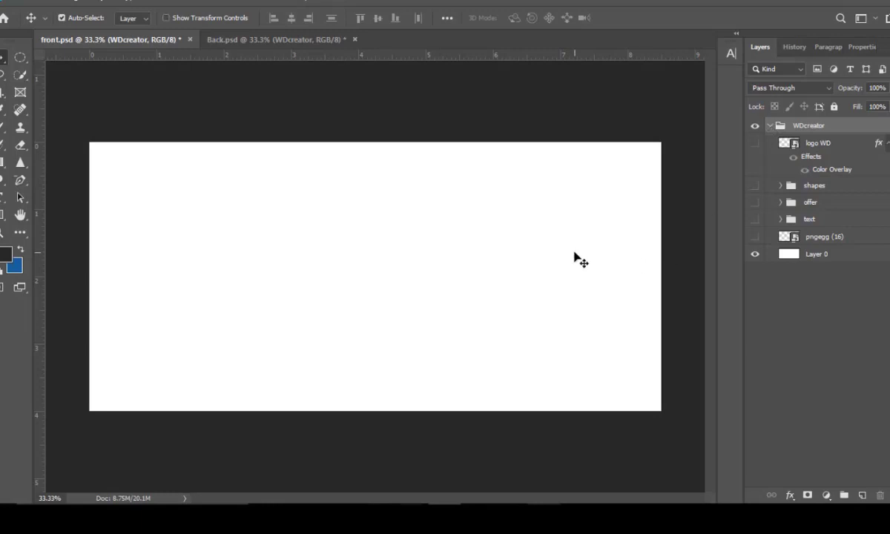
click(755, 238)
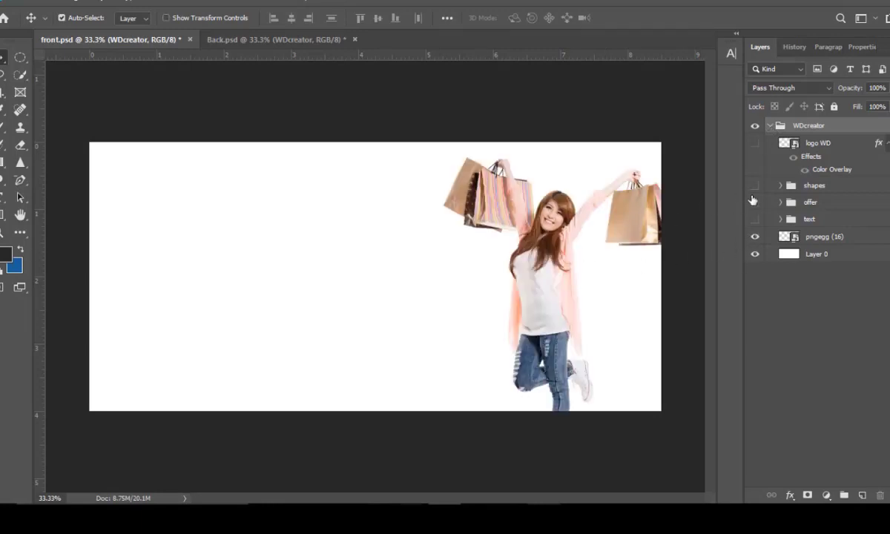
click(541, 280)
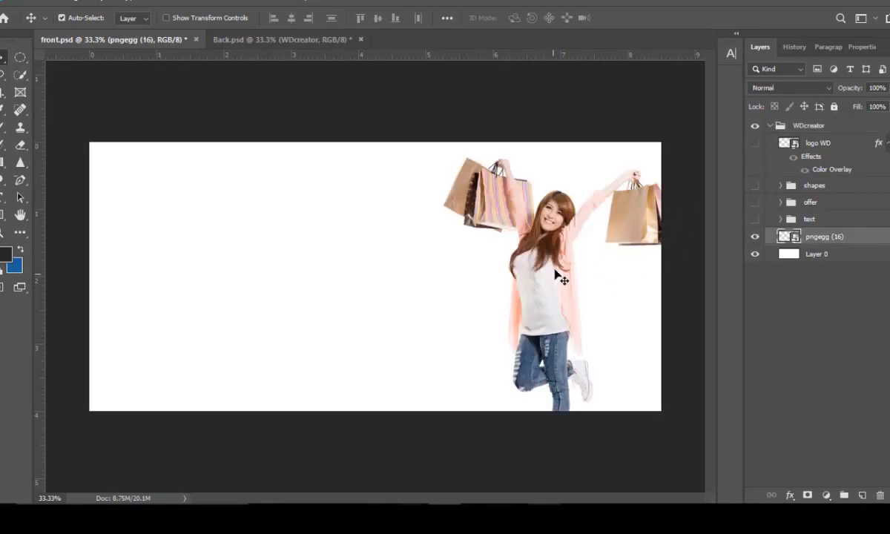
drag(558, 276, 565, 285)
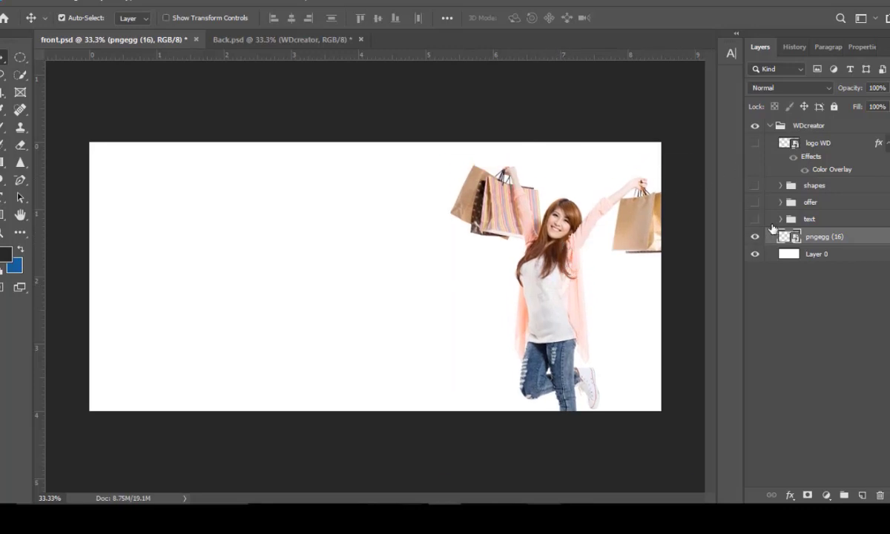
key(ctrl+z)
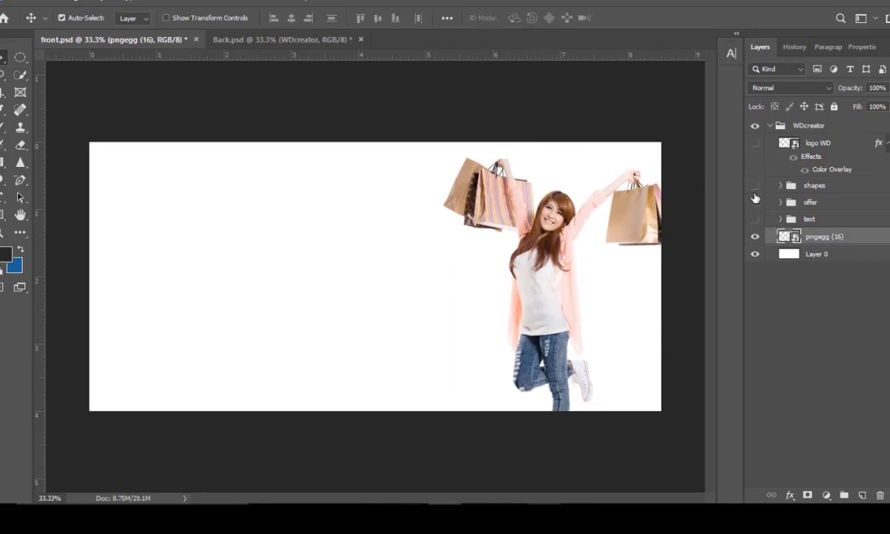
Step: Show the Ellipse 1 copy 2 and Ellipse 1 copy purple waves in the shapes group
click(779, 186)
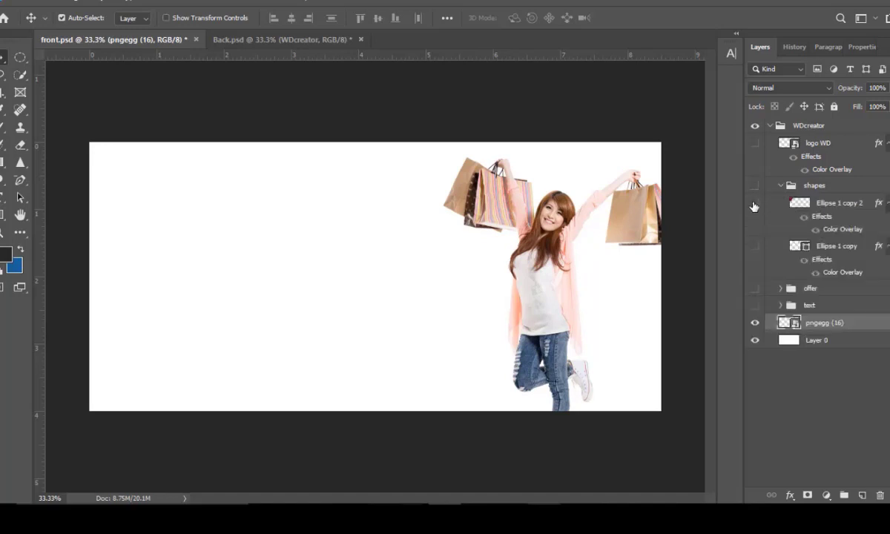
click(756, 203)
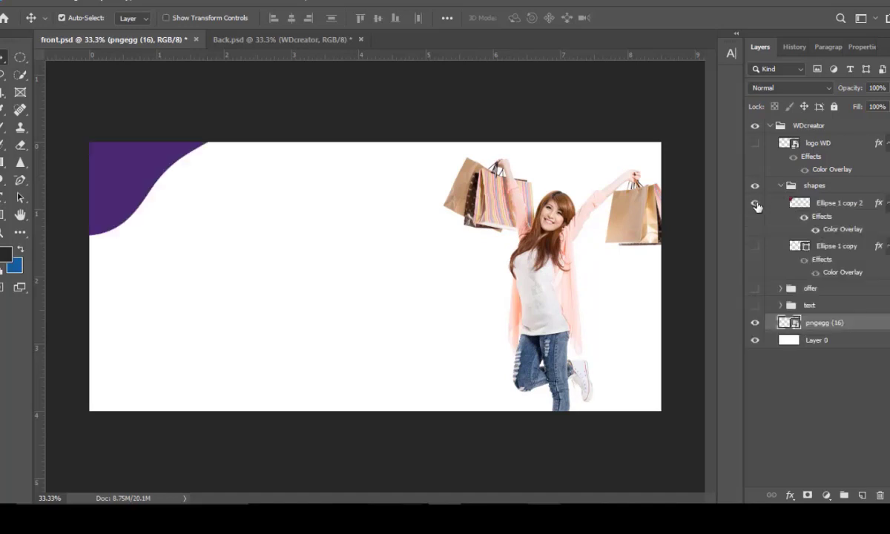
click(755, 246)
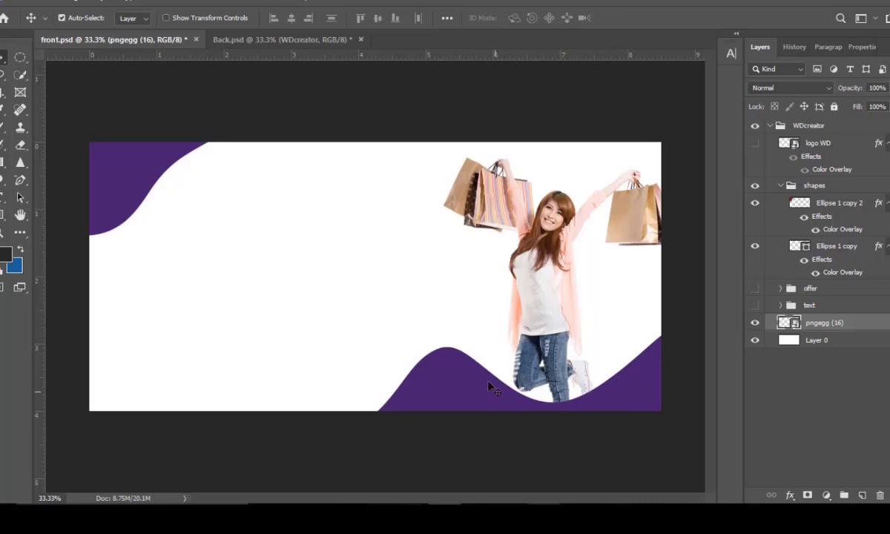
click(781, 185)
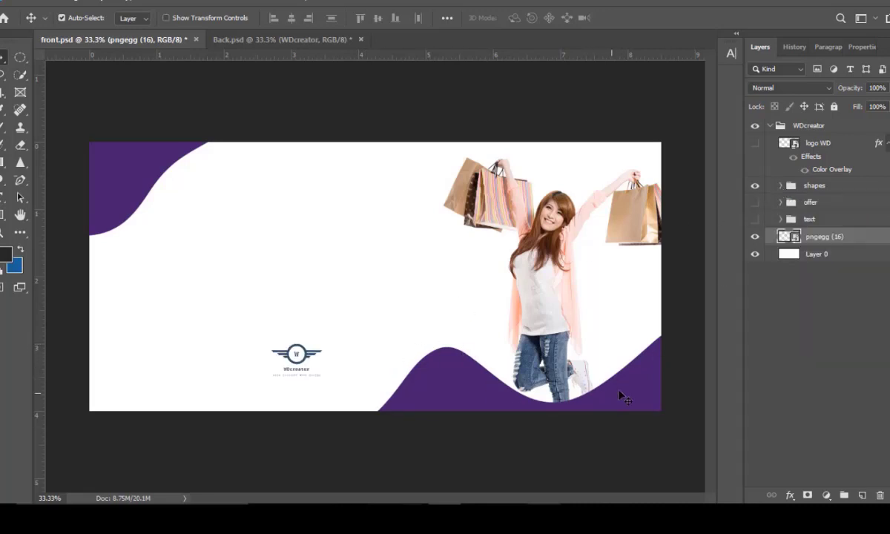
Step: Reposition the bottom purple wave along the lower edge beside the woman
drag(622, 397, 437, 295)
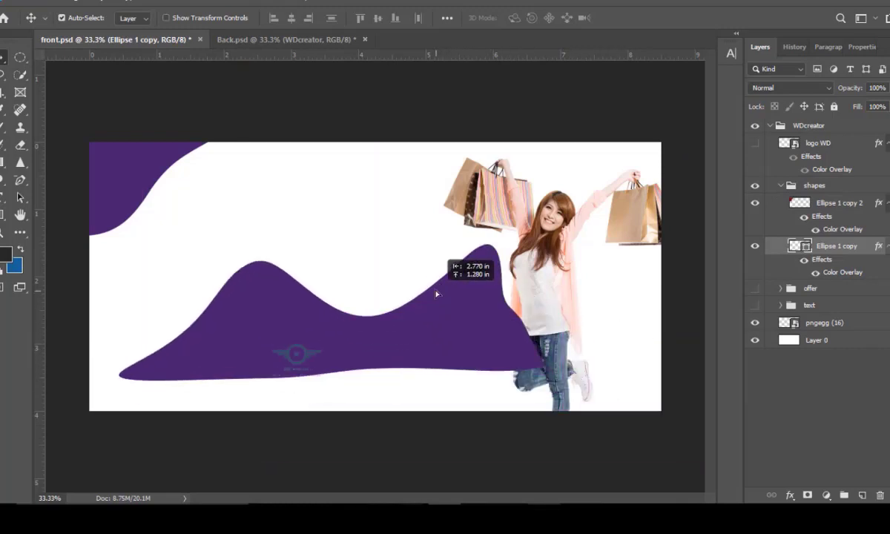
drag(437, 295, 438, 381)
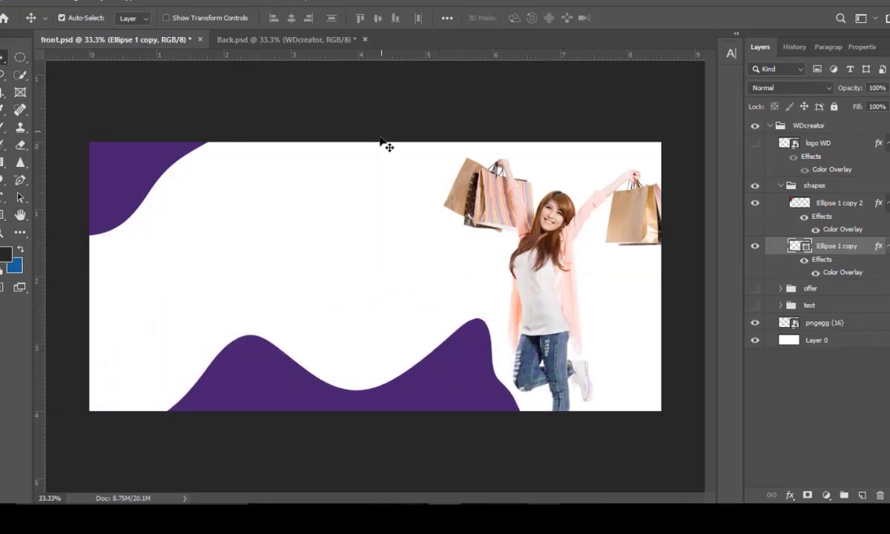
click(2, 215)
click(2, 215)
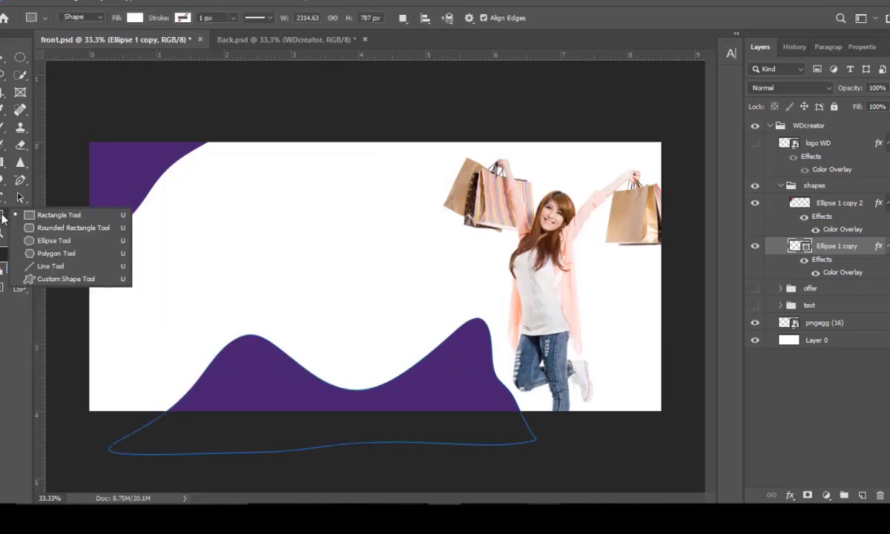
Step: Add Ellipse 1 in the bottom-right corner with a dark red 8b0000 Color Overlay
click(54, 253)
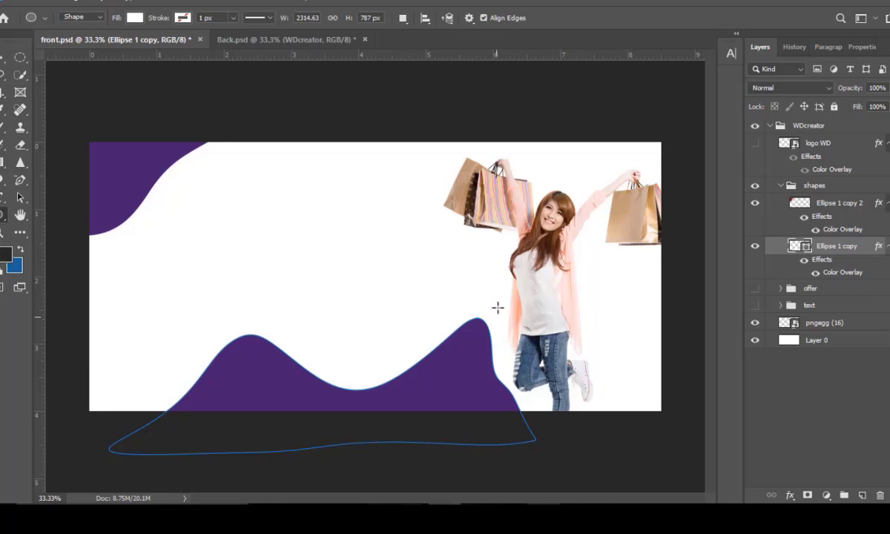
key(ctrl+z)
click(789, 495)
click(803, 440)
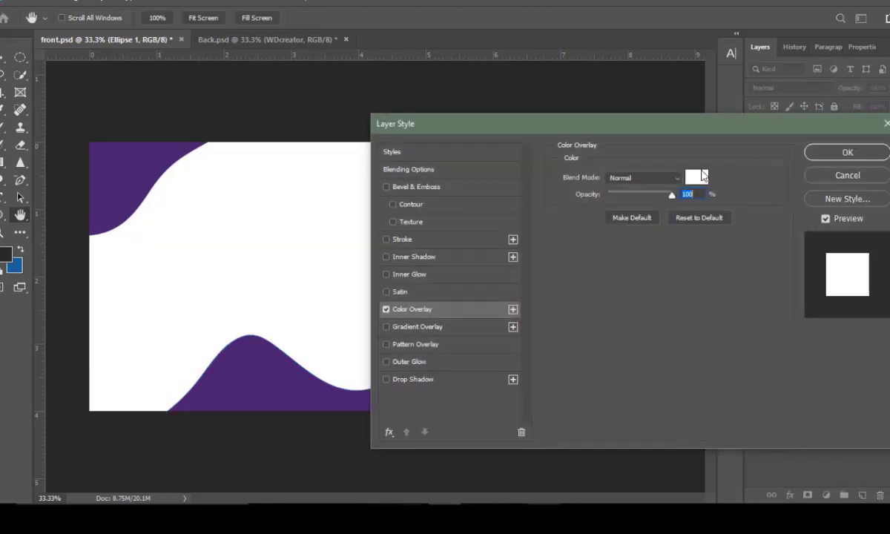
click(697, 177)
text(8b0000)
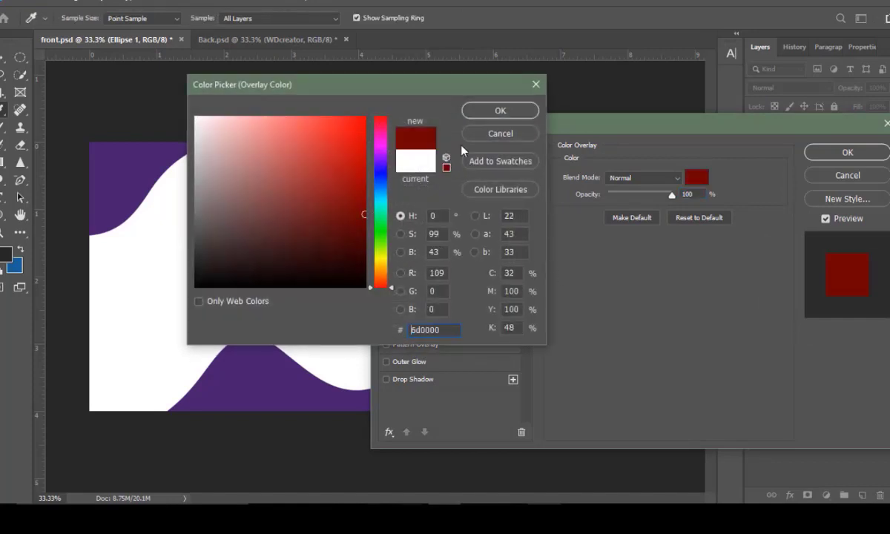
click(497, 111)
click(828, 156)
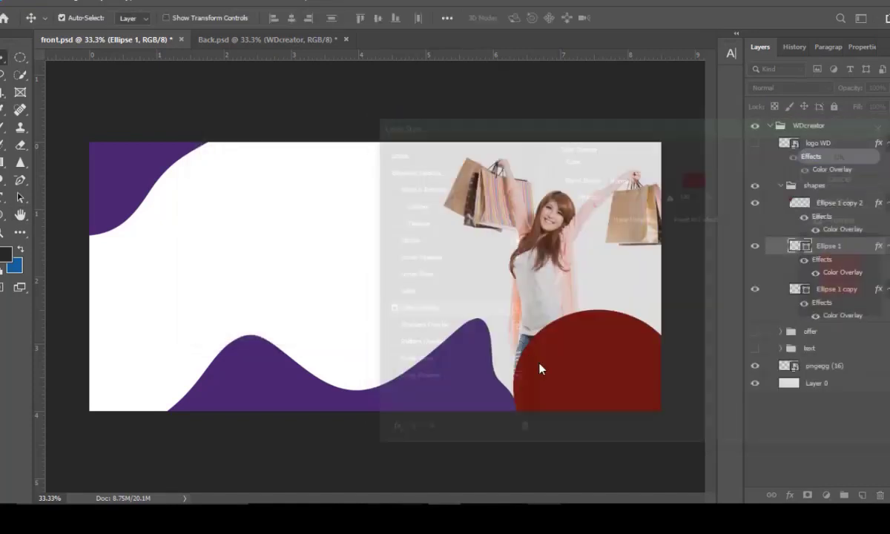
Step: Warp the ellipse shape, bending its top edge into a wave
key(ctrl+t)
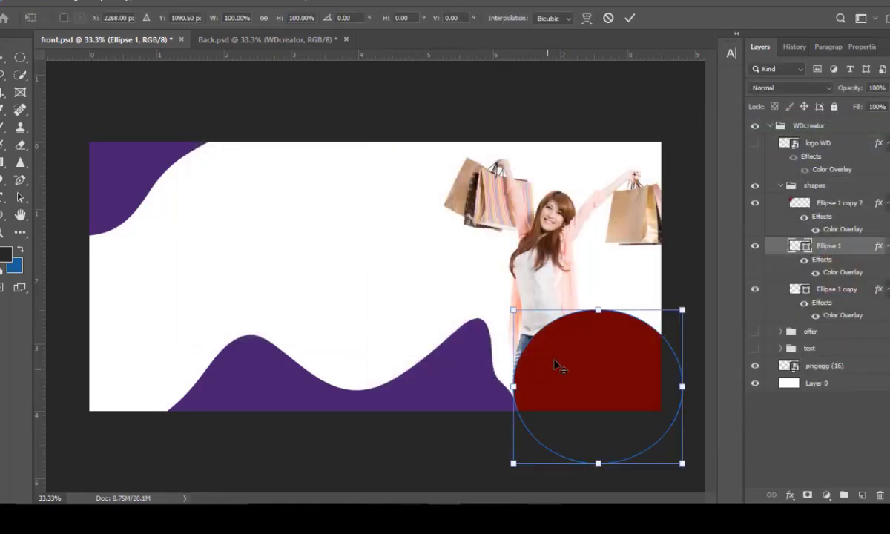
right_click(553, 363)
click(602, 259)
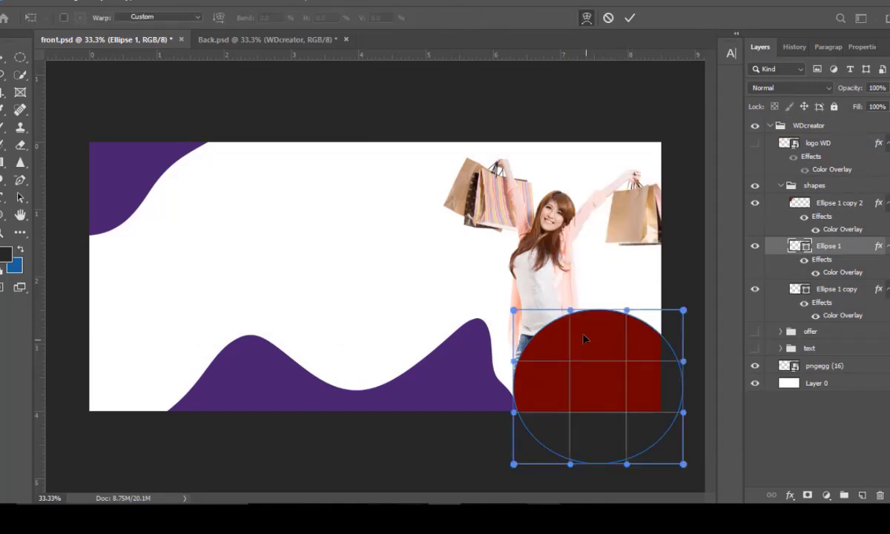
mouse_move(596, 318)
mouse_down()
mouse_move(588, 349)
mouse_move(518, 402)
mouse_move(314, 439)
mouse_up()
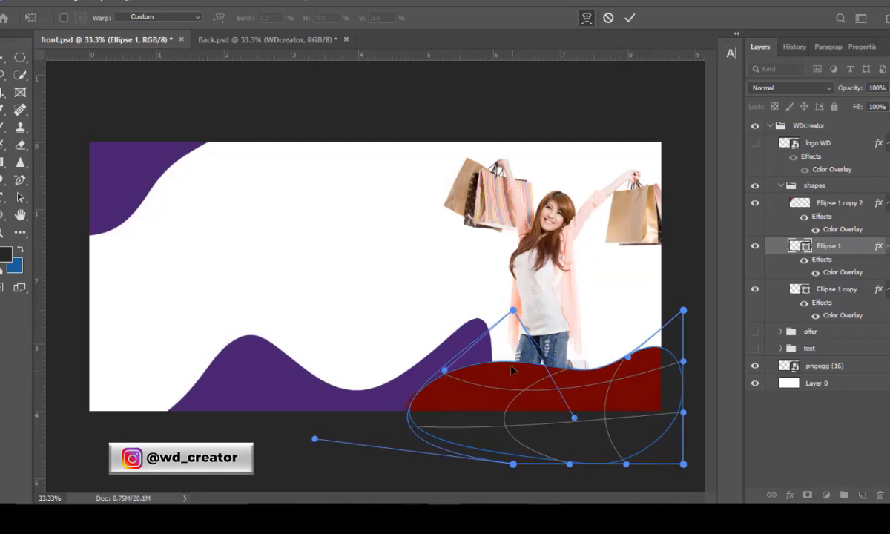
mouse_move(496, 369)
mouse_down()
mouse_move(420, 432)
mouse_move(381, 437)
mouse_up()
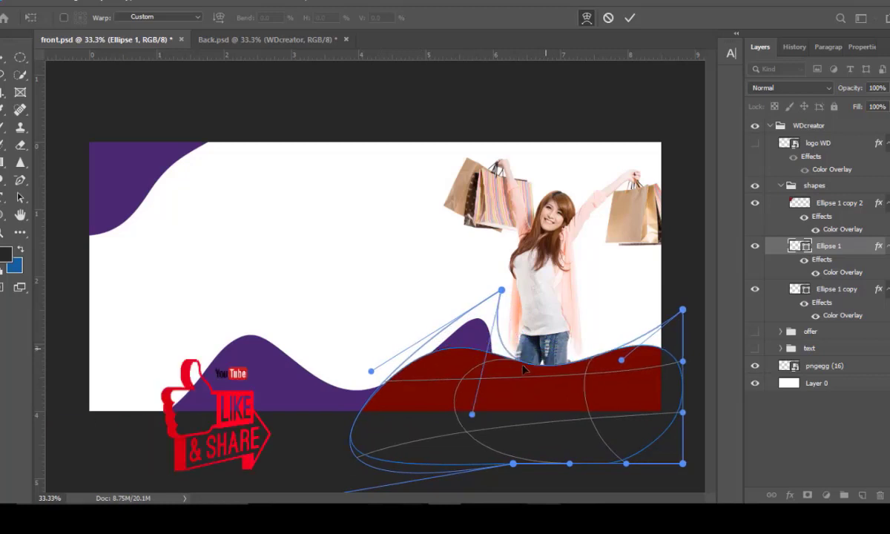
mouse_move(484, 353)
mouse_down()
mouse_move(521, 382)
mouse_move(576, 372)
mouse_up()
drag(670, 361, 551, 381)
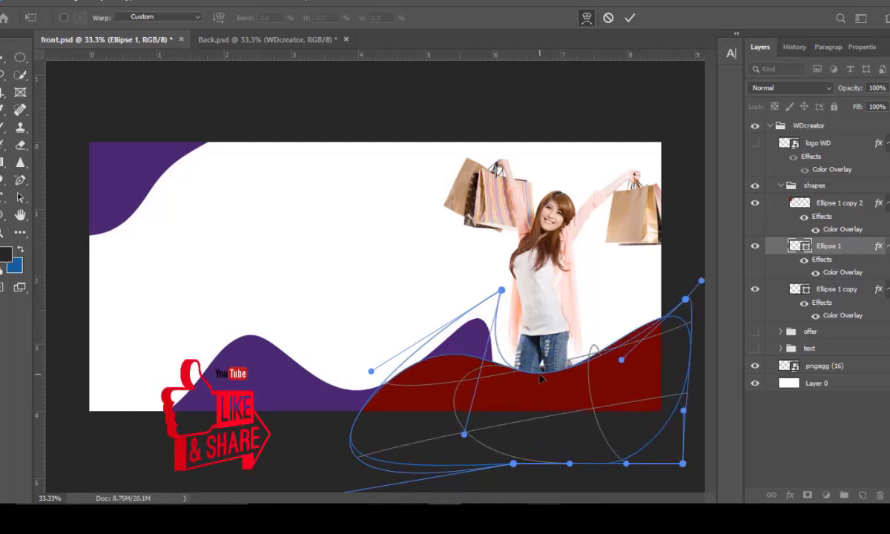
drag(541, 378, 444, 344)
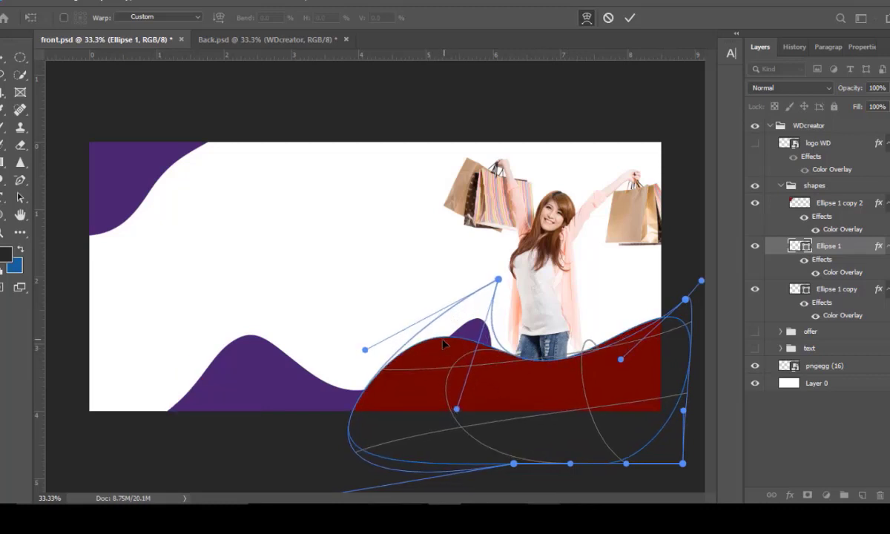
Step: Refine the wave's top edge, commit the warp, and delete the dark red Ellipse 1 layer
drag(362, 400, 386, 403)
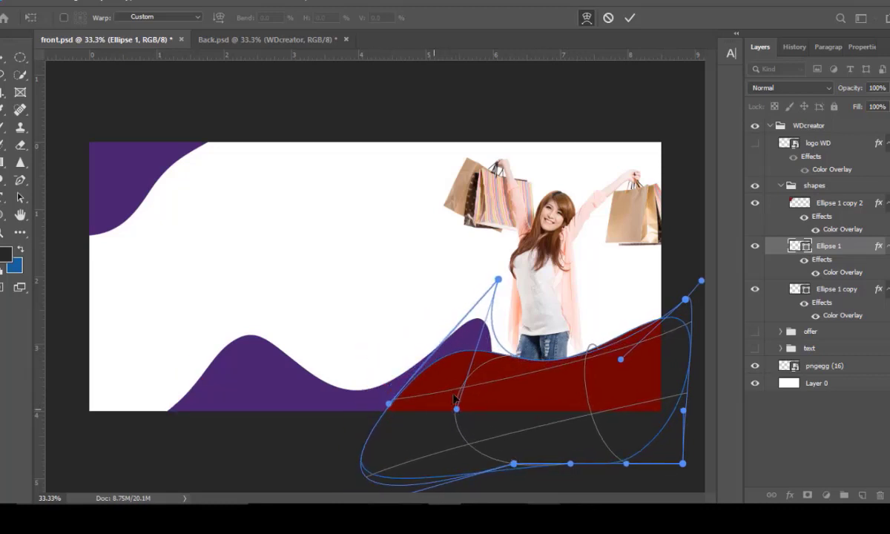
drag(549, 366, 558, 386)
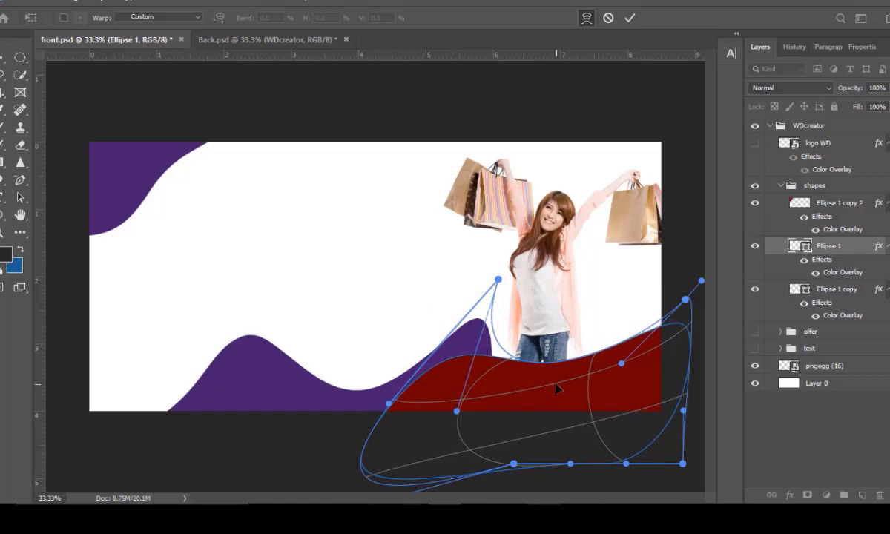
drag(651, 347, 669, 324)
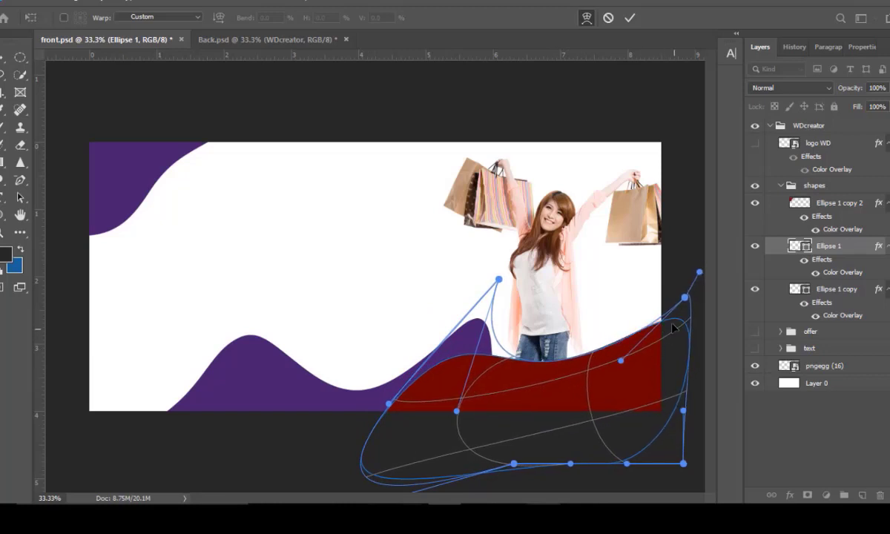
drag(570, 363, 572, 374)
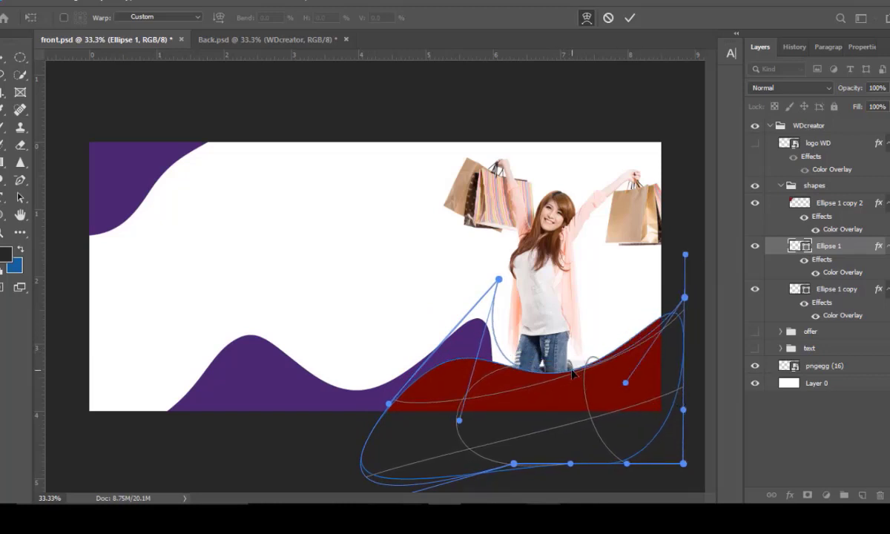
key(Return)
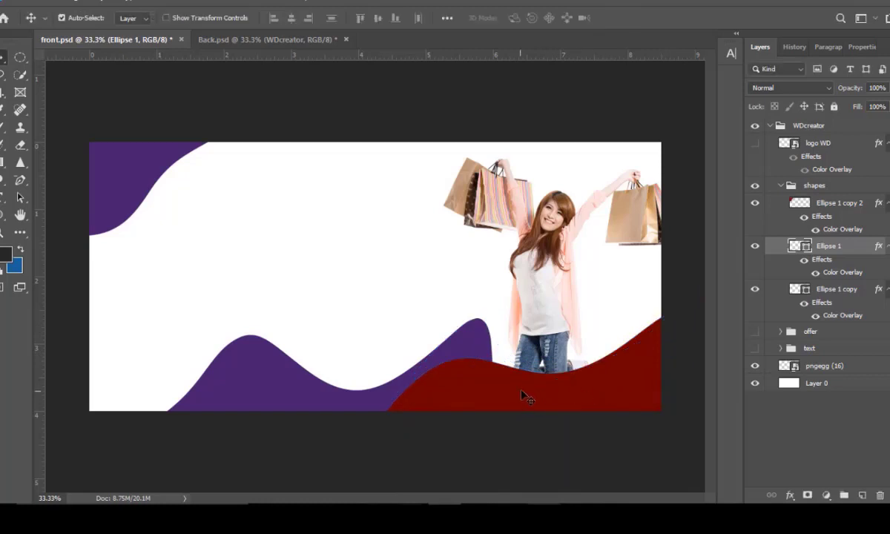
key(Delete)
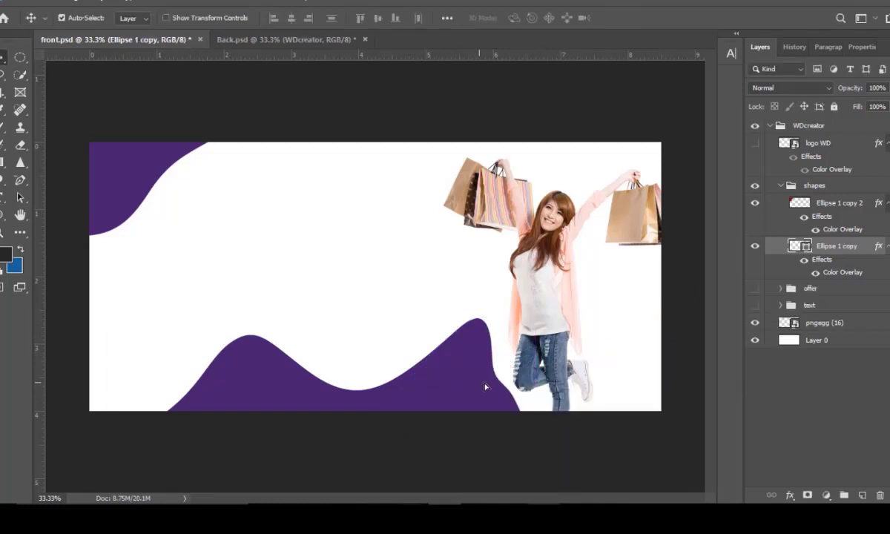
Step: Shift the woman image right, then back further left
drag(446, 385, 473, 386)
drag(557, 356, 610, 356)
drag(510, 393, 397, 407)
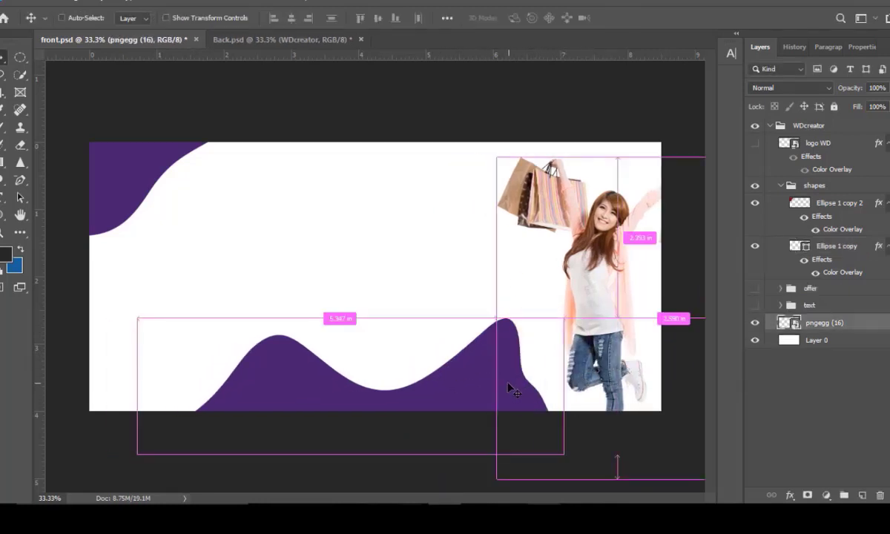
Step: Slide the Ellipse 1 copy purple wave flush against the right edge
click(391, 401)
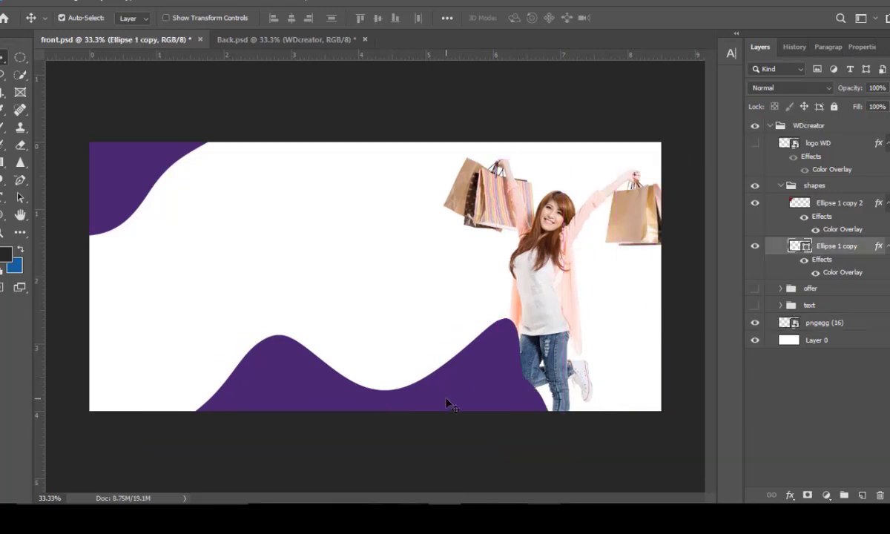
drag(453, 397, 651, 388)
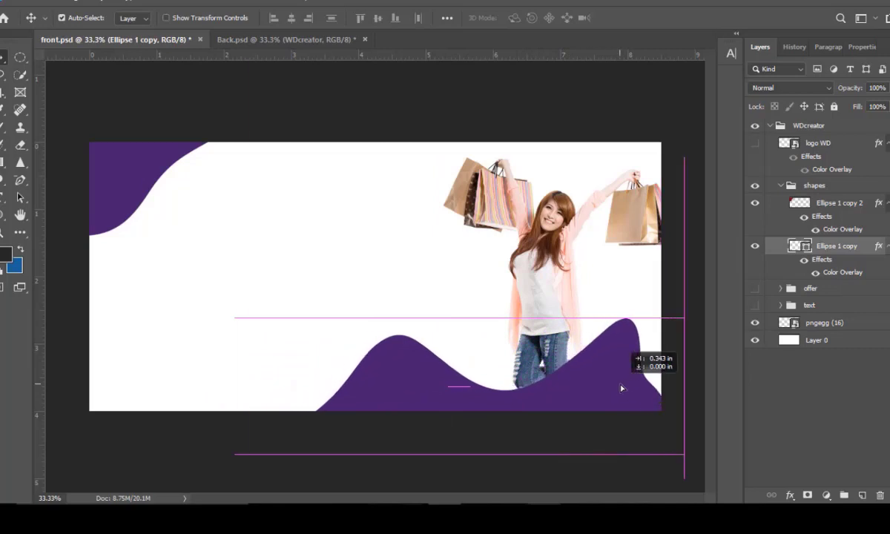
drag(651, 389, 667, 392)
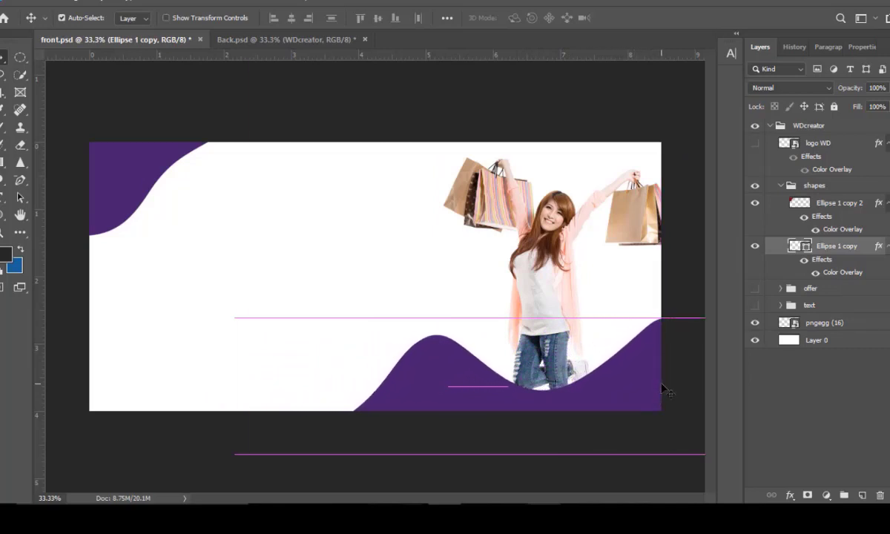
click(668, 391)
click(546, 301)
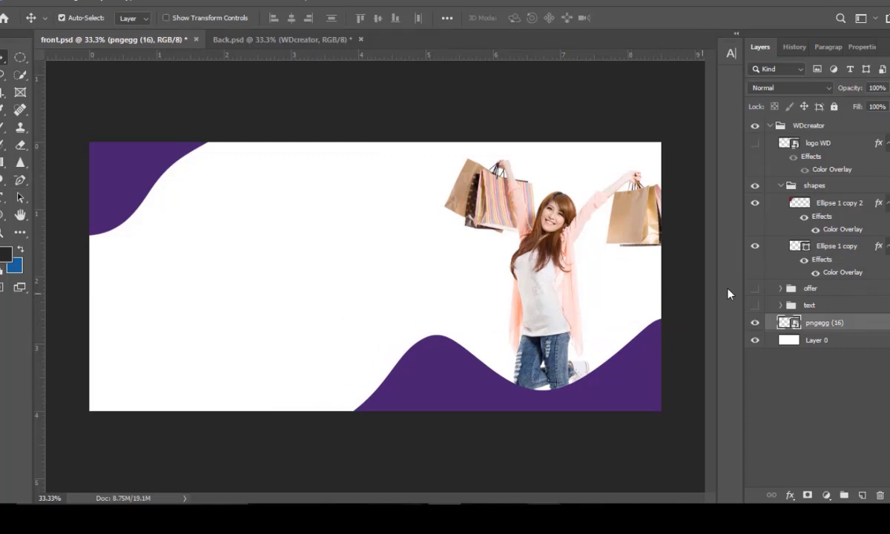
Step: Show the Sale Voucher title, description, validity dates and 80% OFF badge layers
click(777, 309)
click(781, 305)
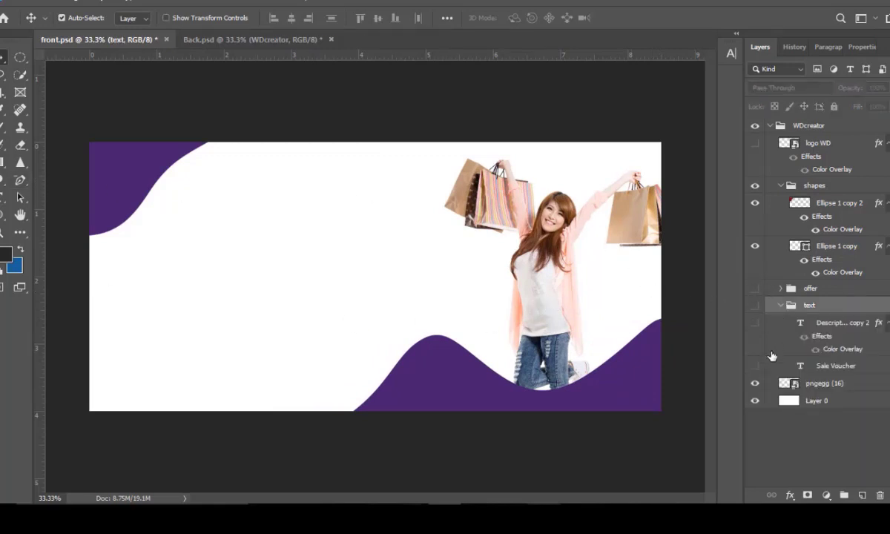
click(754, 366)
click(756, 324)
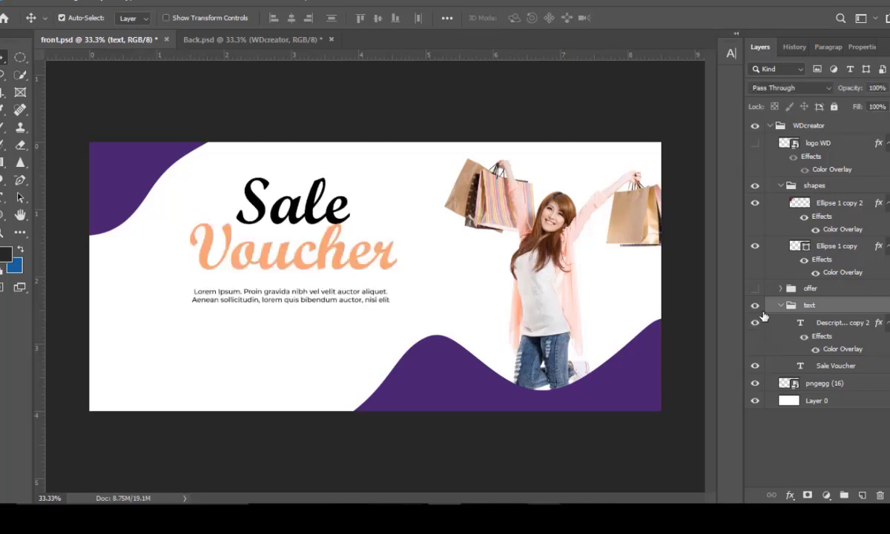
click(780, 288)
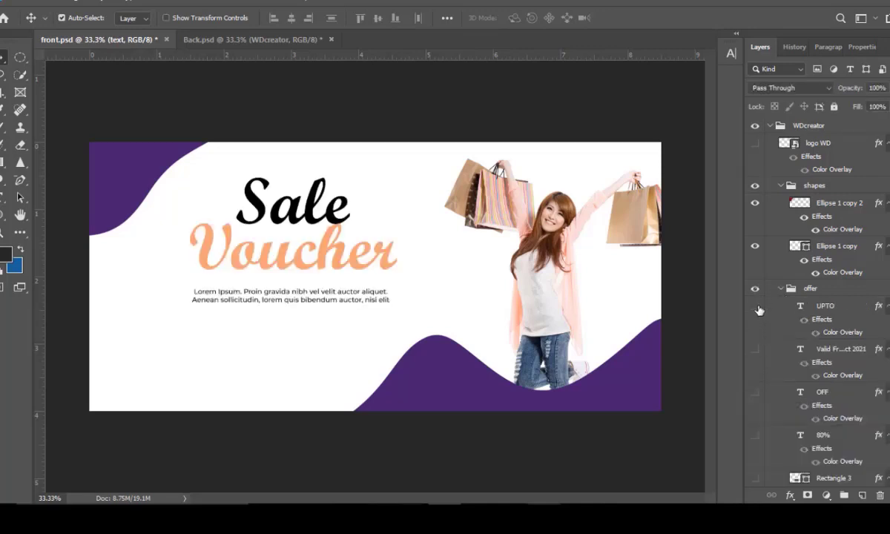
click(756, 349)
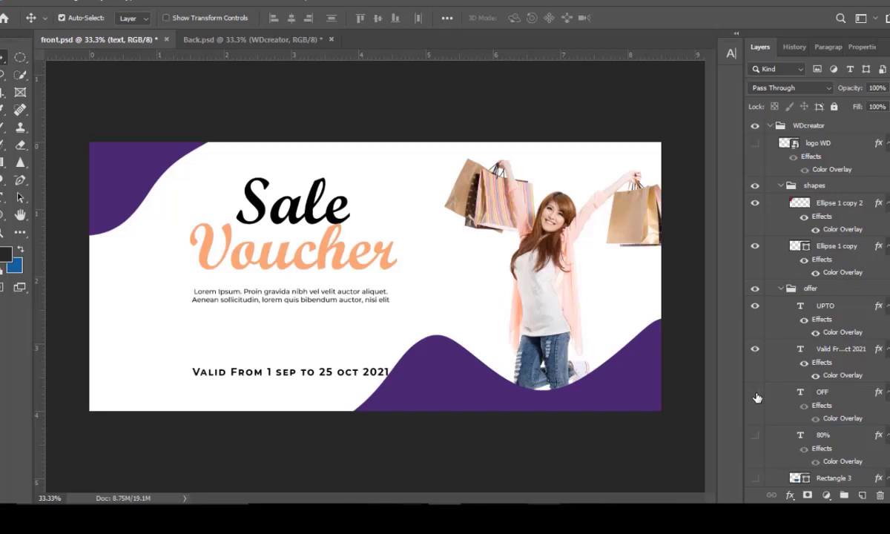
drag(756, 393, 756, 478)
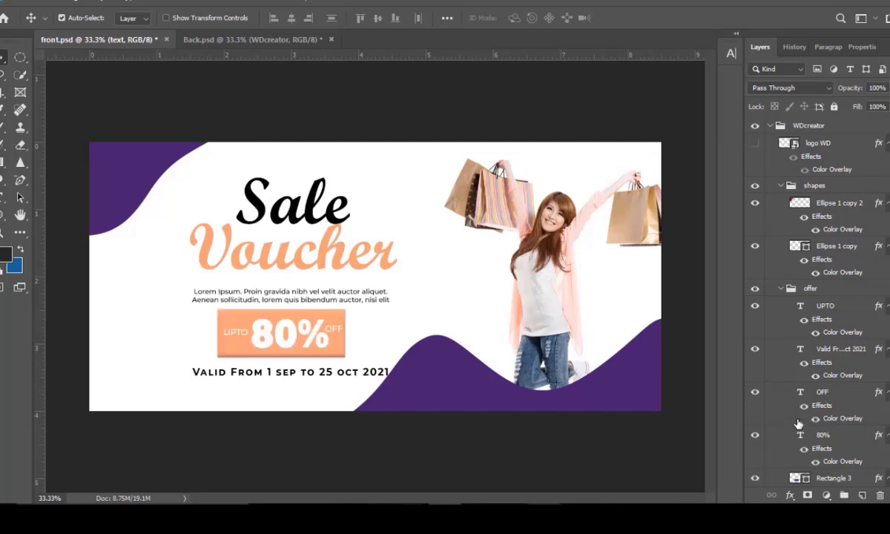
scroll(798, 424, down, 2)
scroll(794, 404, up, 1)
scroll(782, 347, up, 1)
scroll(798, 426, down, 3)
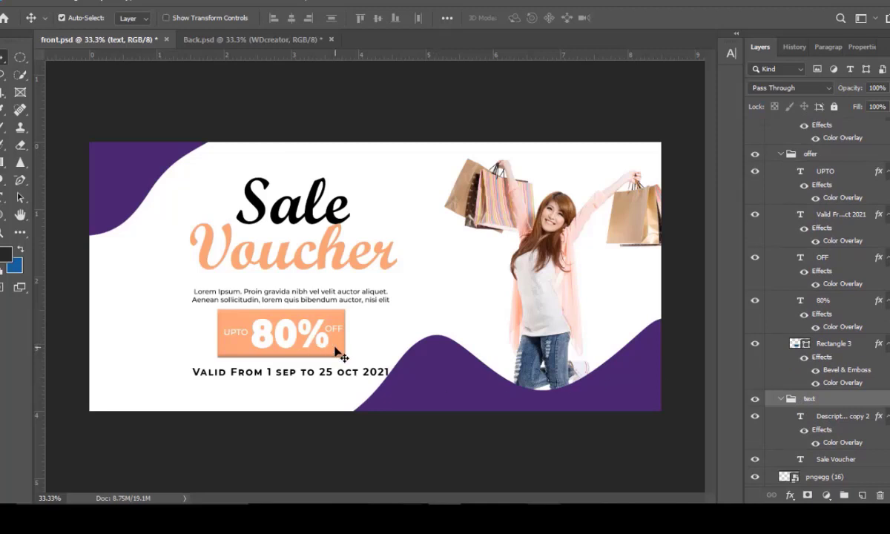
Step: Give Rectangle 3 an Inner Bevel emboss with size 16 px and soften 0
click(319, 330)
click(789, 494)
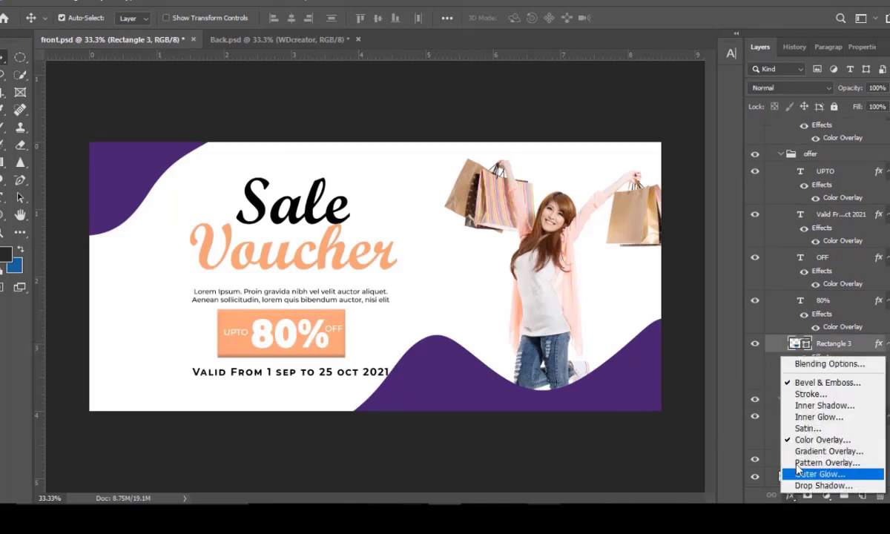
click(768, 340)
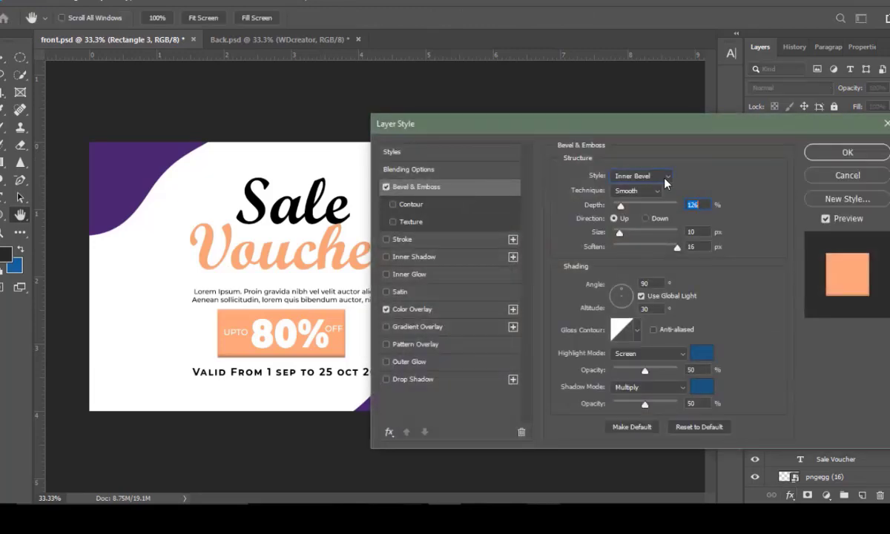
click(643, 176)
click(644, 187)
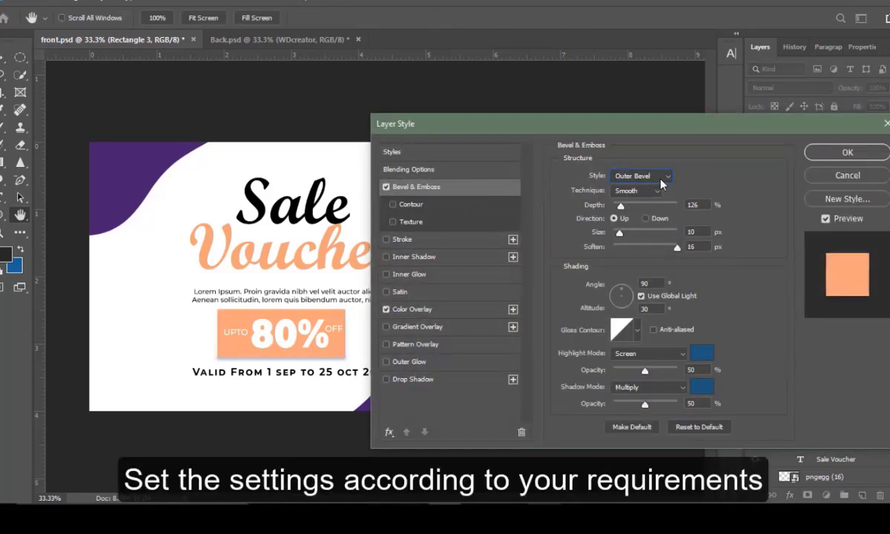
click(661, 178)
click(652, 195)
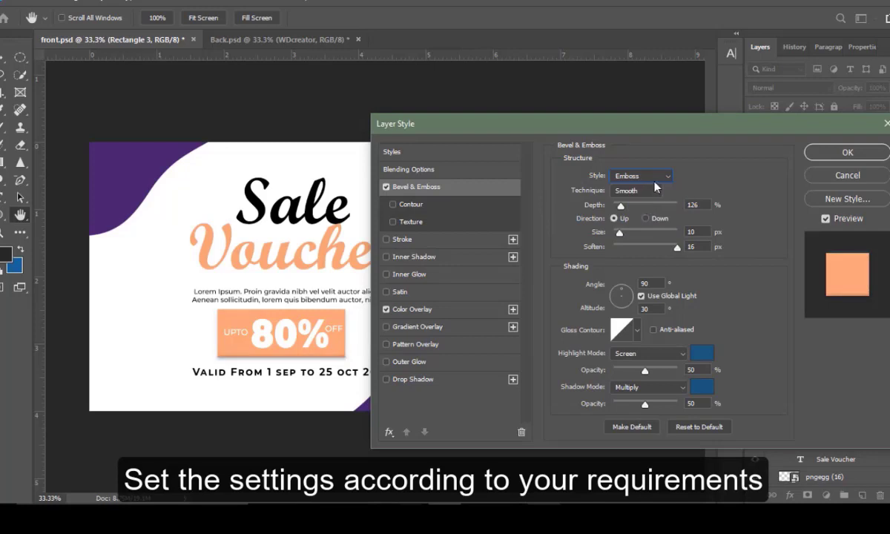
click(664, 178)
click(624, 192)
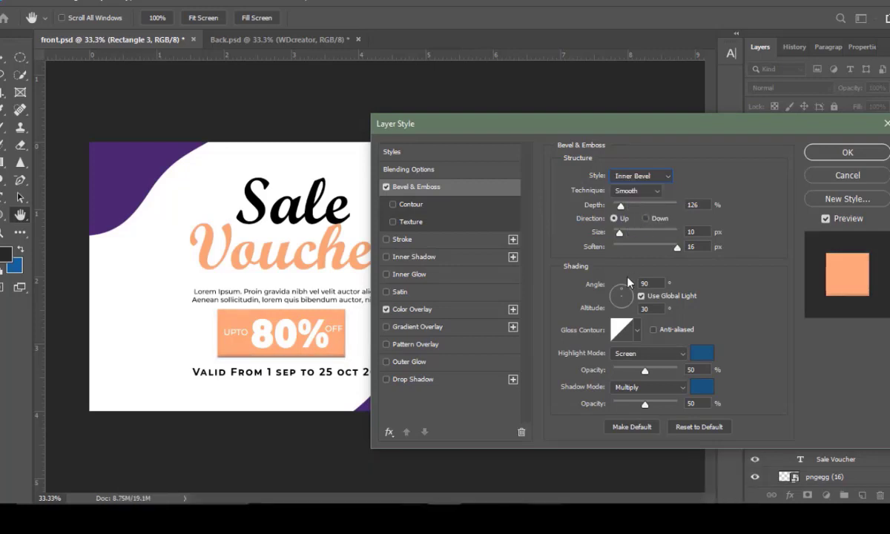
mouse_move(648, 233)
mouse_down()
mouse_move(661, 234)
mouse_move(620, 235)
mouse_up()
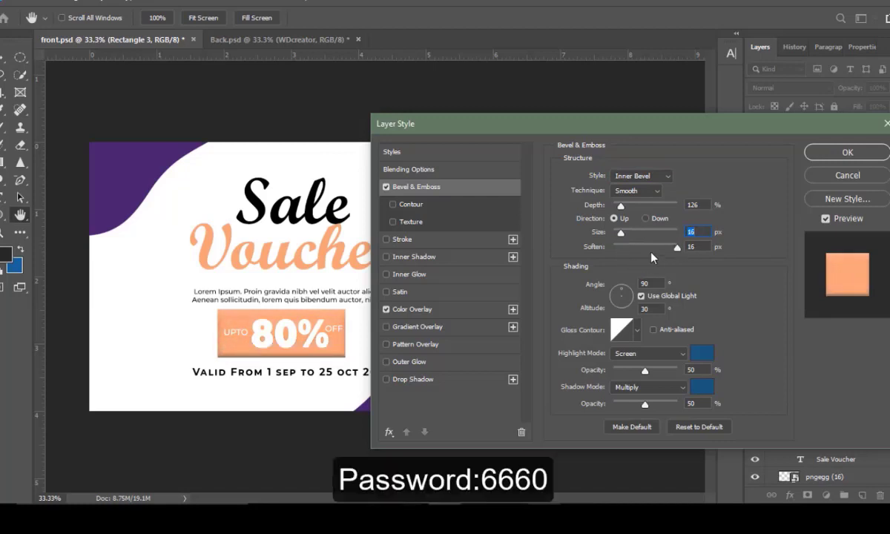
drag(677, 247, 633, 250)
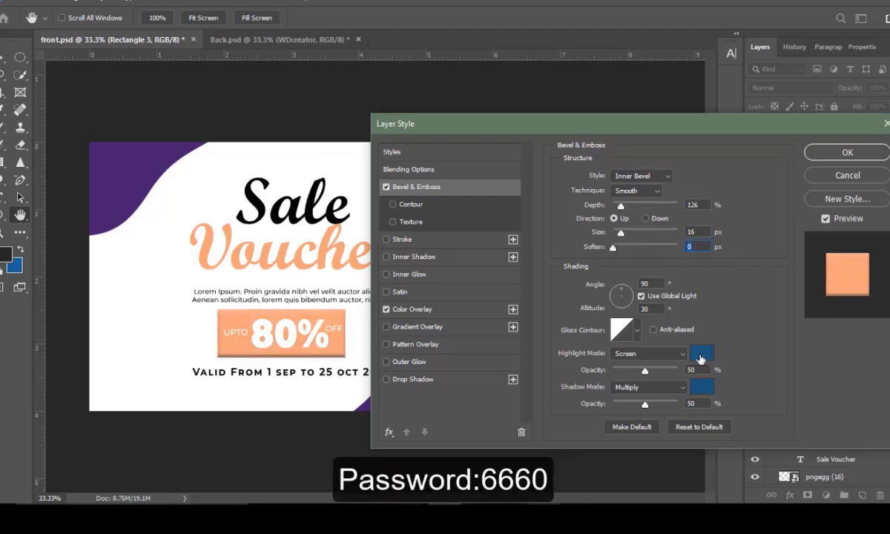
click(821, 152)
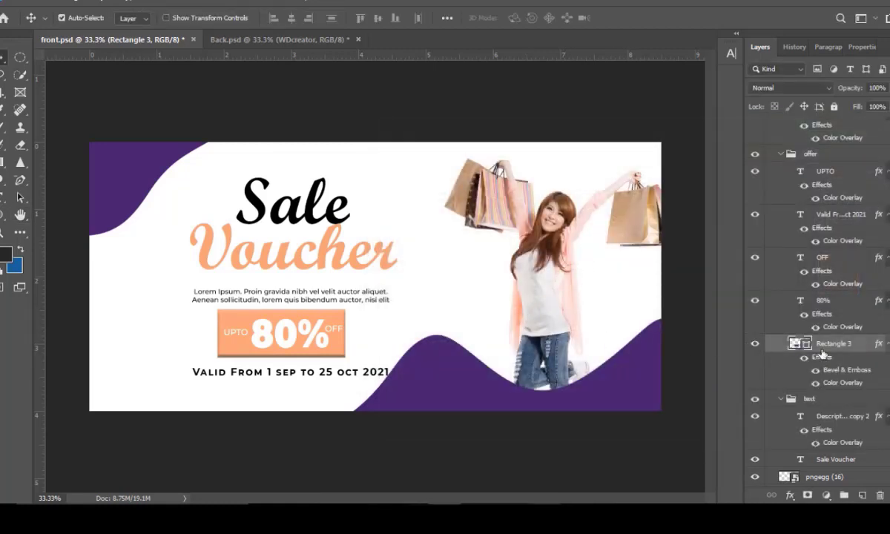
Step: Show the logo WD layer and collapse the offer and WDcreator groups
scroll(822, 355, up, 3)
click(780, 229)
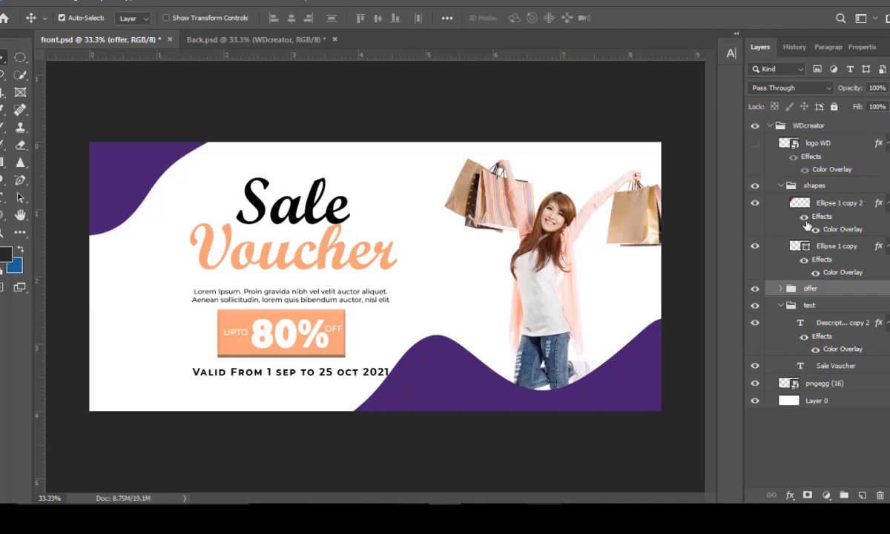
click(757, 145)
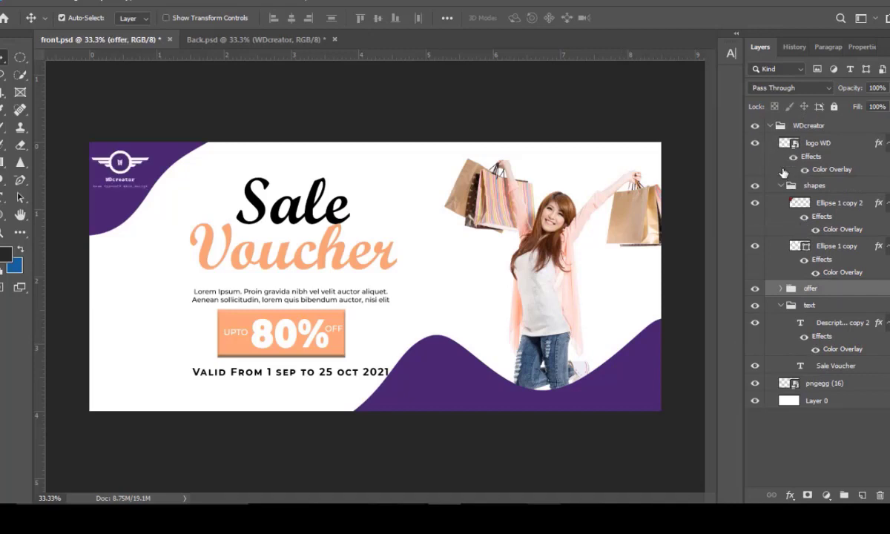
click(772, 127)
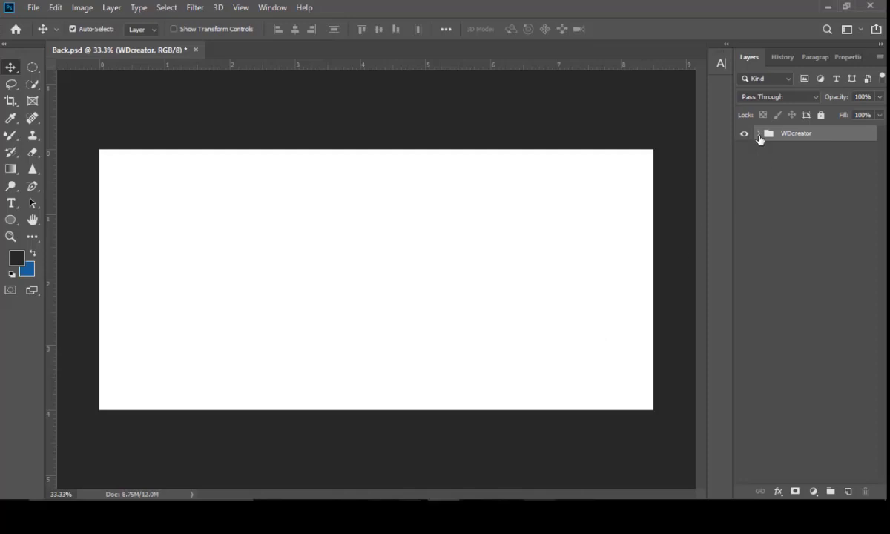
Step: Reveal the SHPE copy concentric arcs at the top-right and bottom centre of Back.psd
click(758, 135)
click(527, 279)
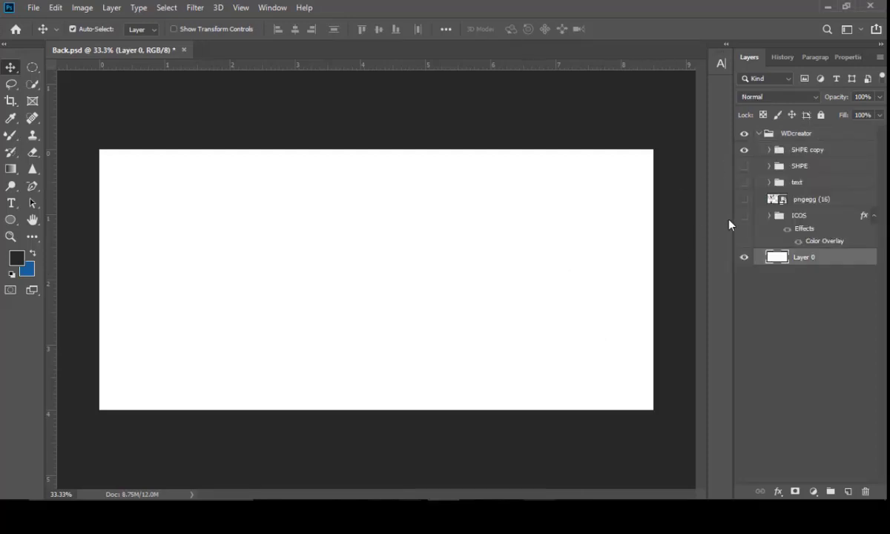
click(770, 150)
click(744, 166)
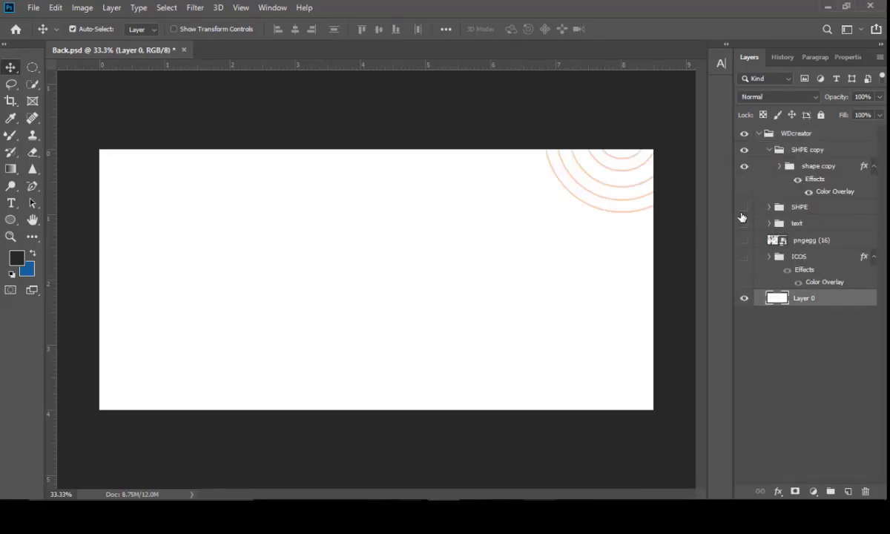
click(743, 208)
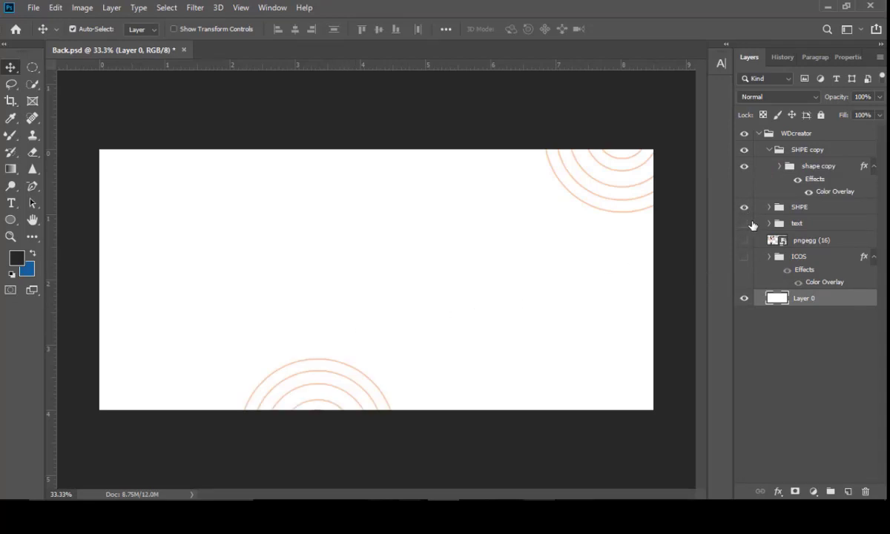
key(u)
click(279, 232)
Step: Create a 309 px circle with 0% fill and a Stroke layer style
click(445, 194)
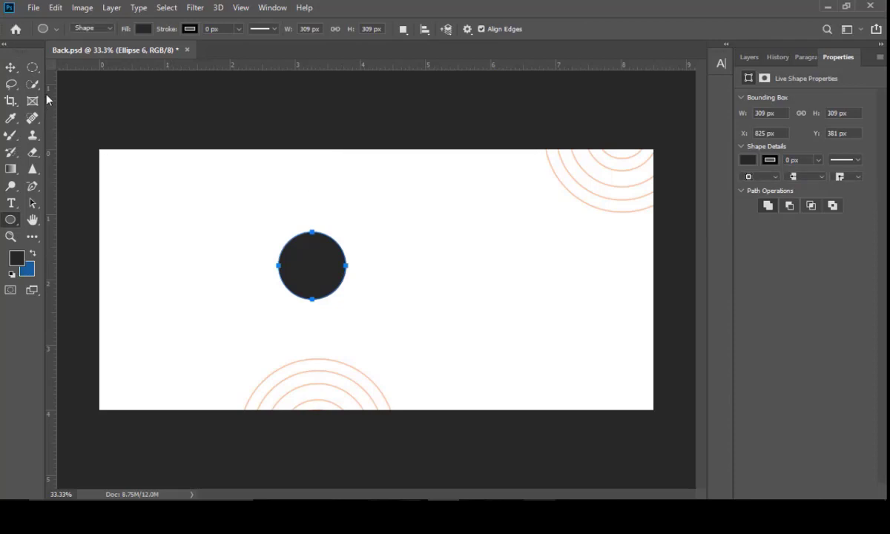
click(10, 66)
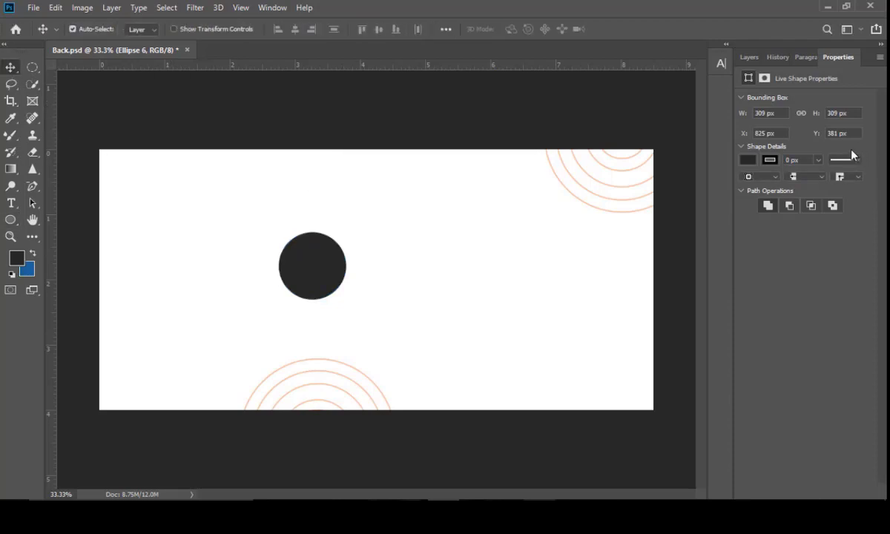
click(749, 57)
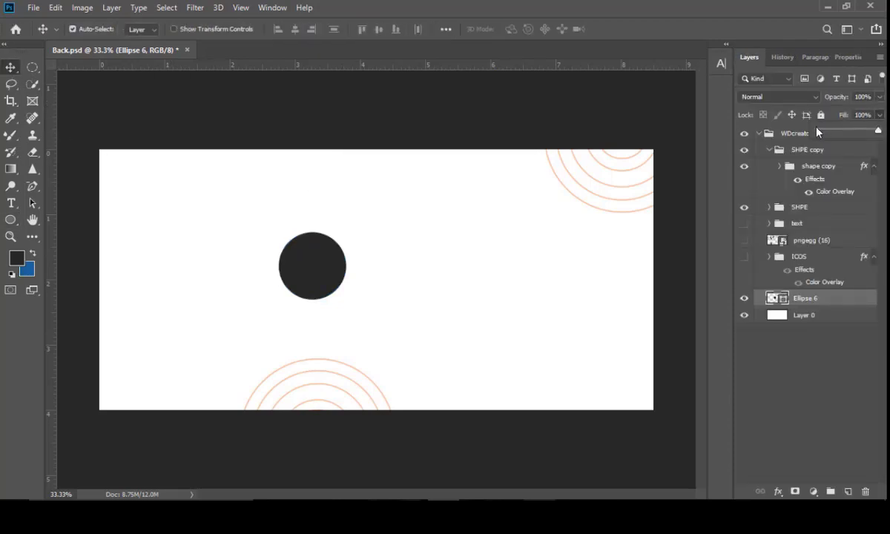
click(819, 131)
click(778, 492)
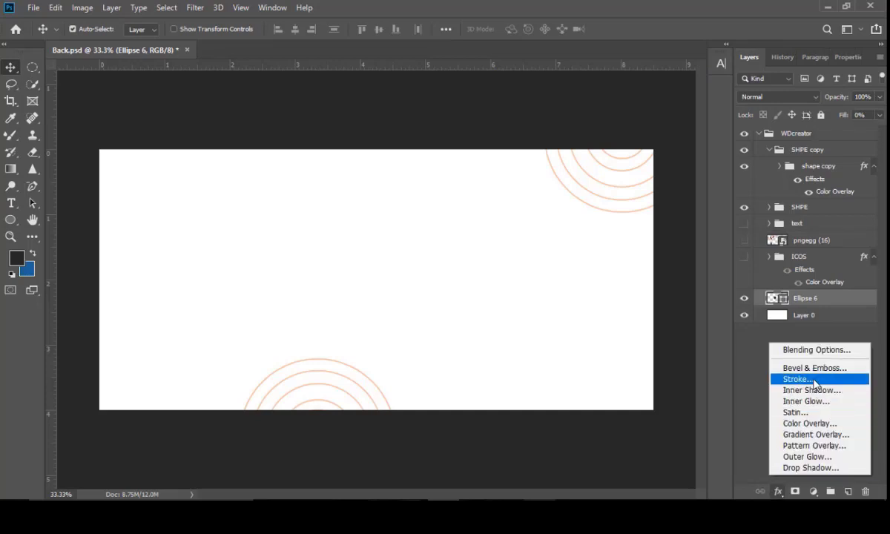
click(796, 379)
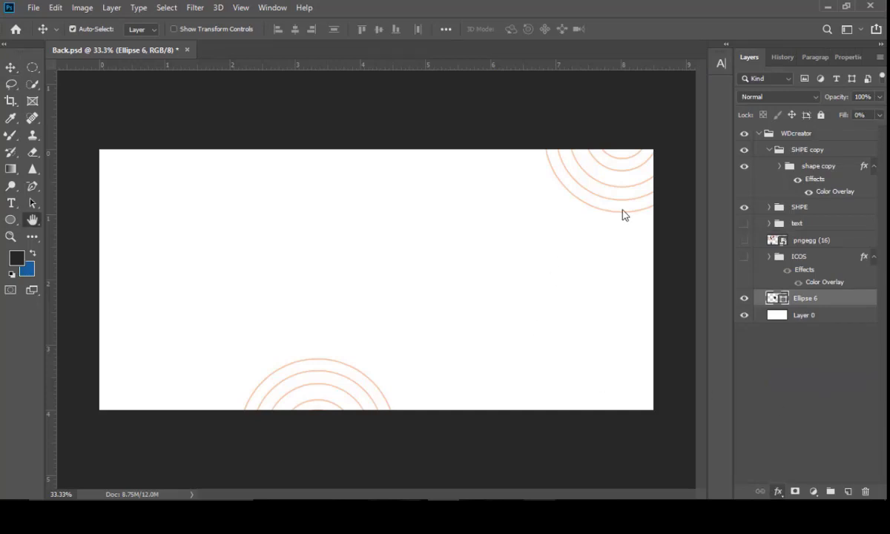
key(Return)
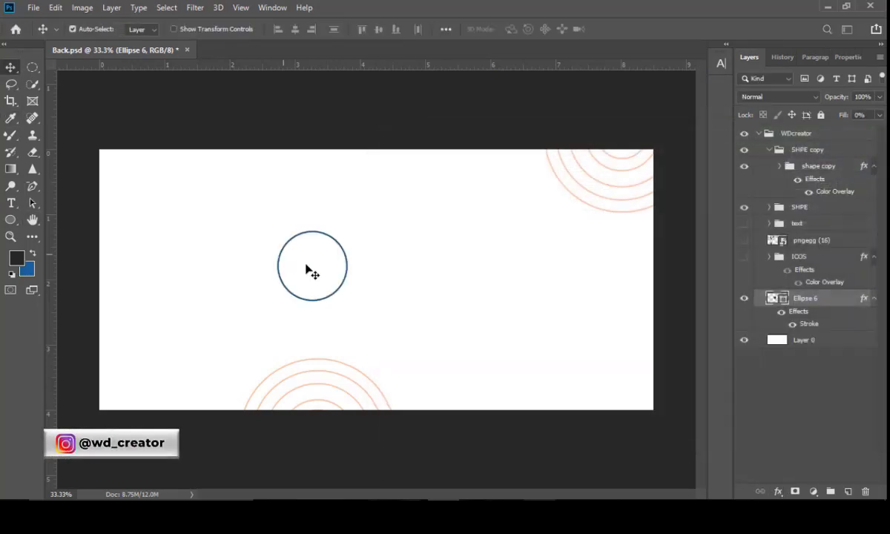
Step: Duplicate the ring, shrink the copy to about 70%, and centre it inside the outer ring
alt+drag(309, 280, 322, 294)
key(ctrl+t)
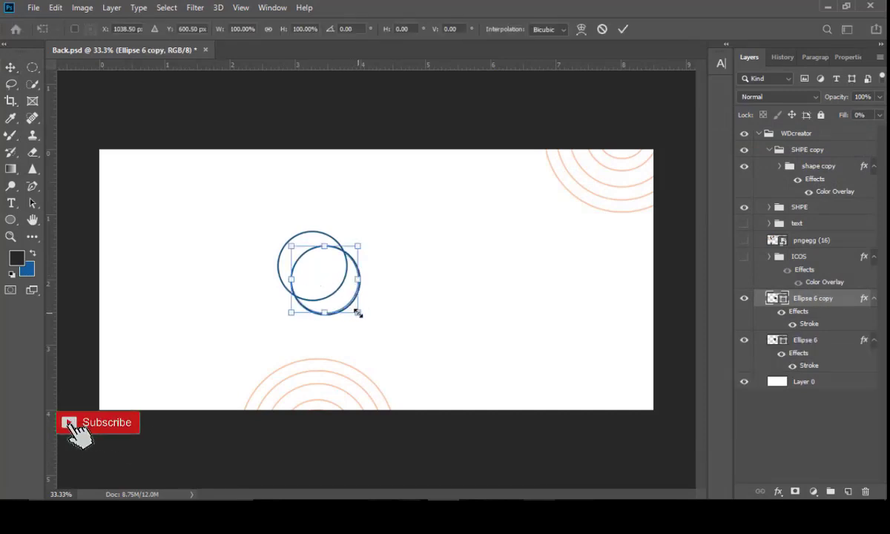
drag(357, 313, 347, 292)
key(Return)
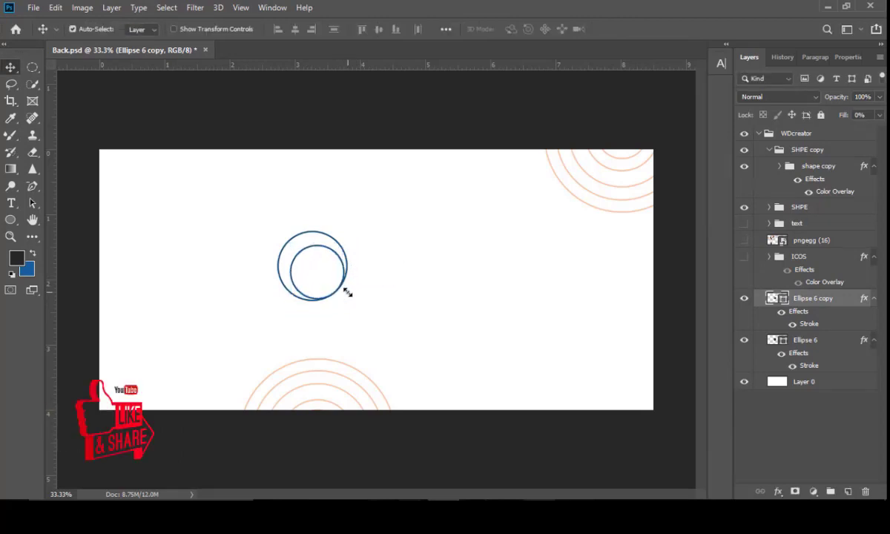
key(Up)
key(Up)
key(Up)
key(Up)
key(Up)
key(Up)
key(Up)
key(Up)
key(Left)
key(Left)
key(Left)
key(Left)
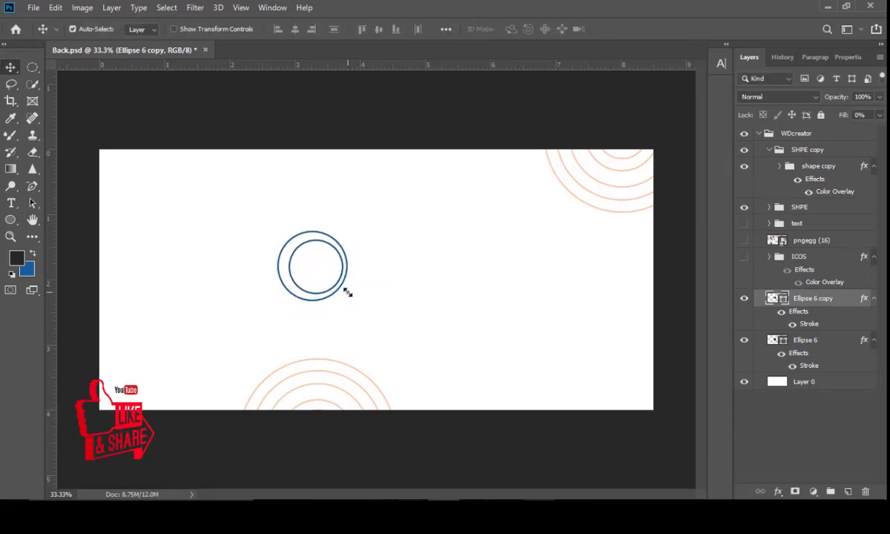
key(Left)
key(Left)
key(Left)
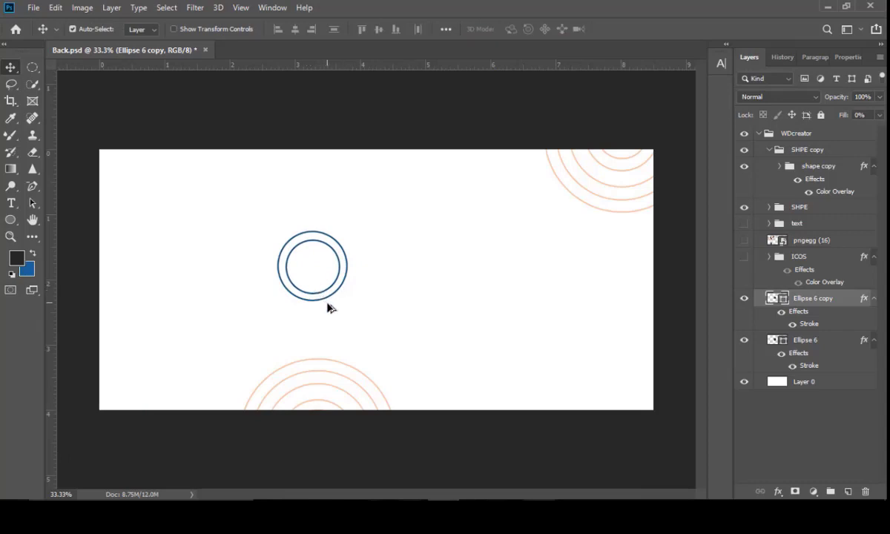
click(328, 303)
click(314, 284)
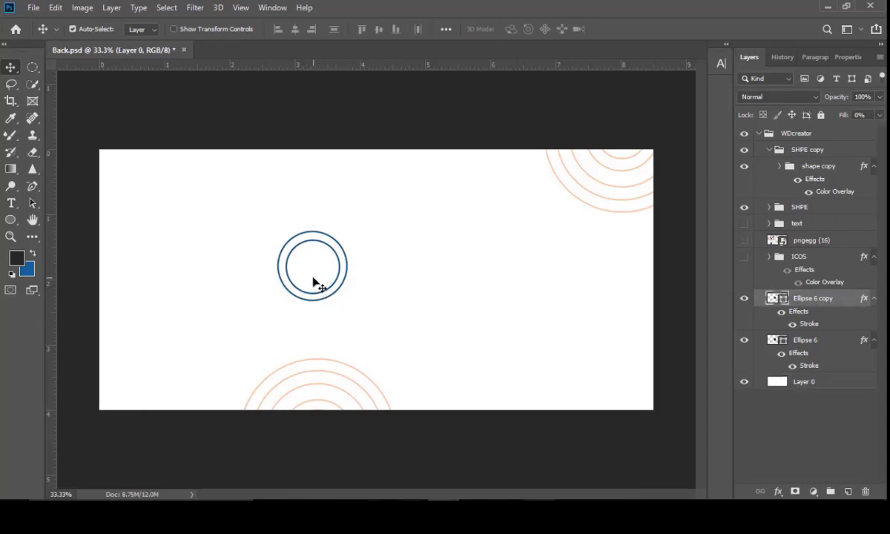
Step: Add a smaller third centred ring, then delete all the practice ring layers
alt+drag(313, 280, 321, 295)
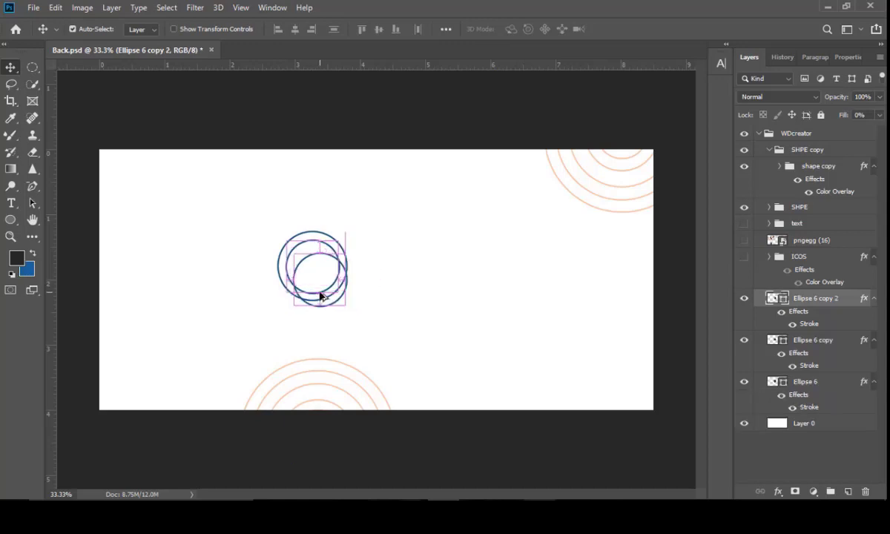
key(ctrl+t)
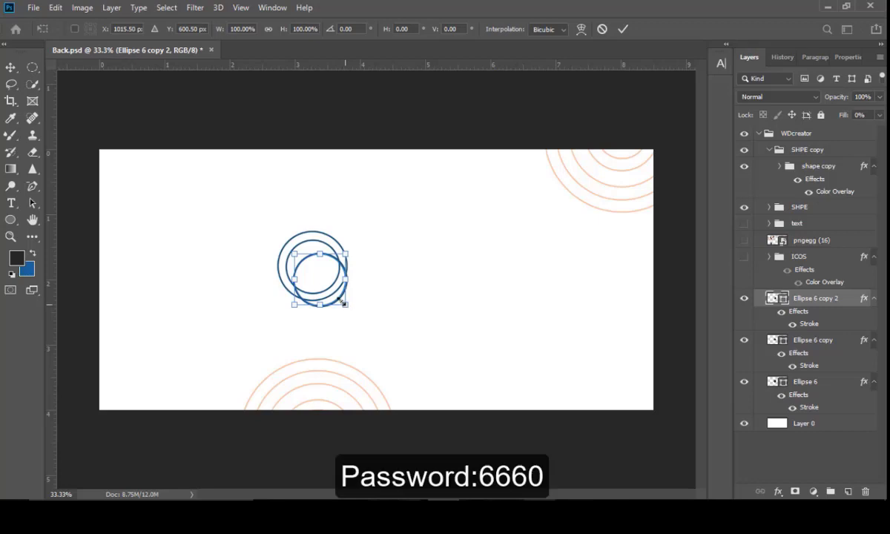
drag(346, 306, 336, 295)
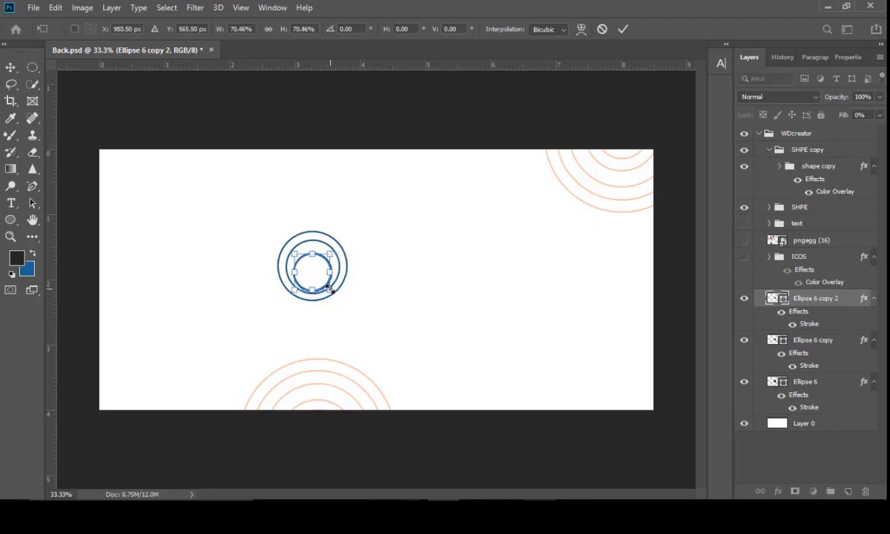
key(Return)
key(Up)
key(Up)
key(Up)
key(Up)
key(Up)
key(Up)
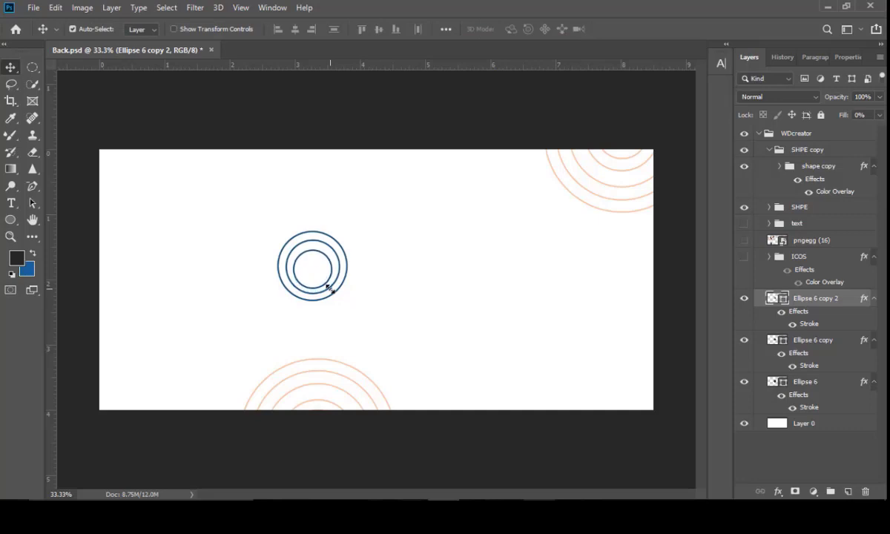
key(Up)
key(Up)
key(Up)
key(Up)
key(Up)
key(Delete)
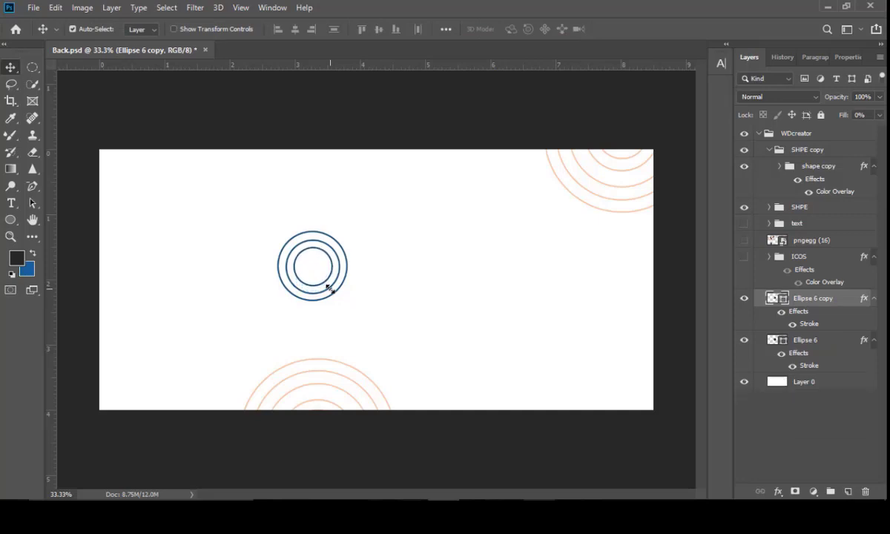
key(Delete)
key(Delete)
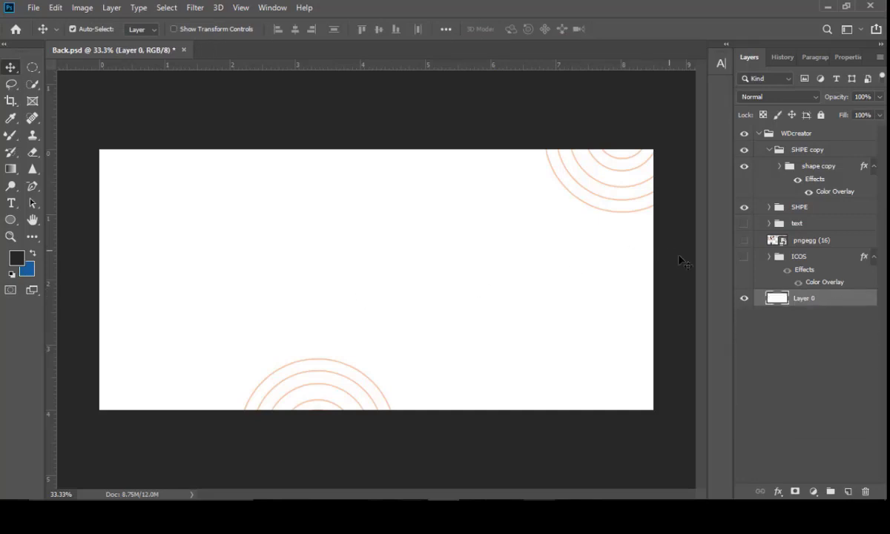
Step: Show the ICOS contacts, pngegg (16) woman and Term and Conditions text, then collapse WDcreator
click(745, 257)
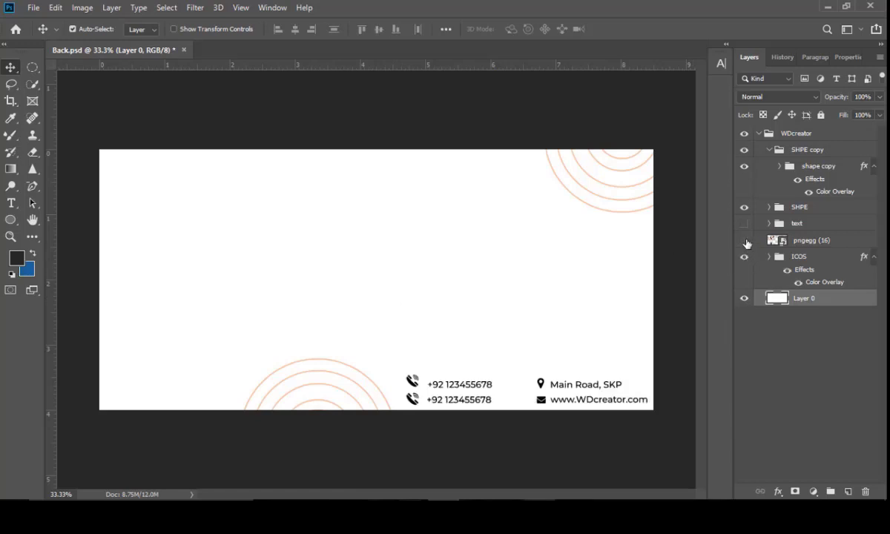
click(744, 241)
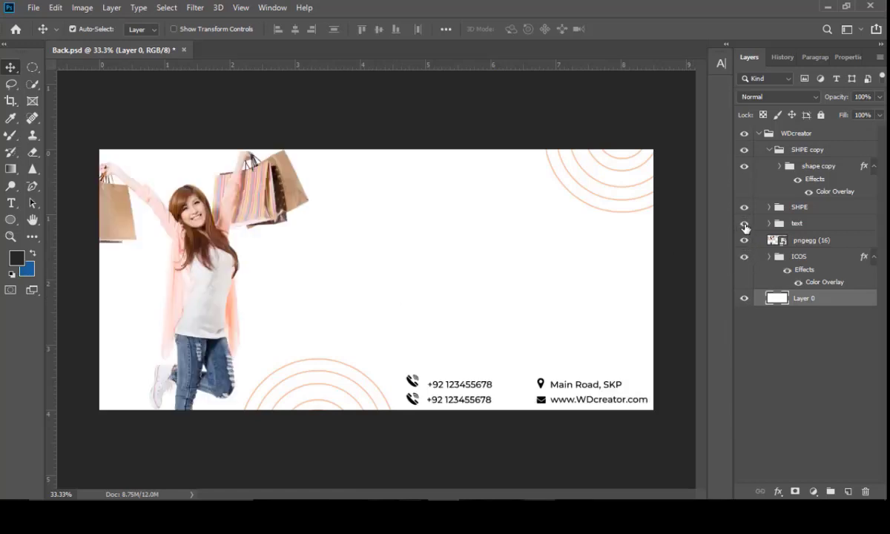
click(744, 224)
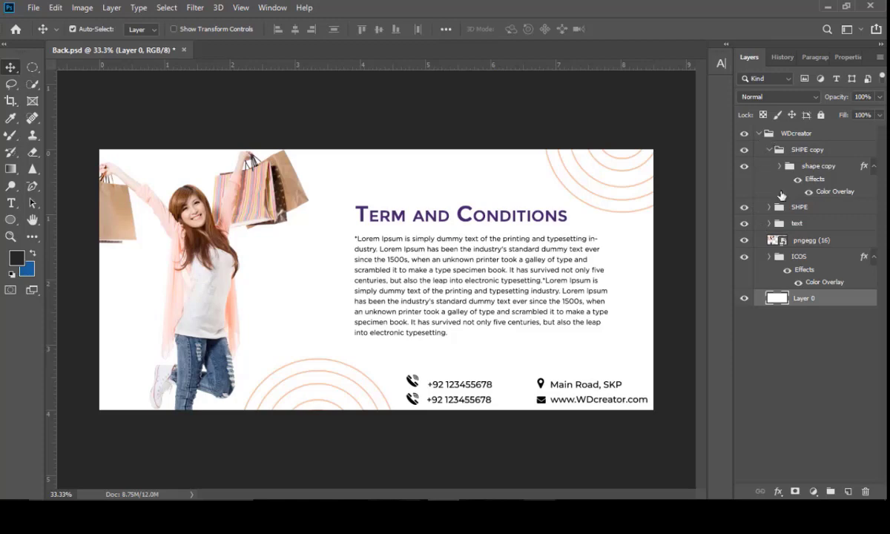
click(770, 149)
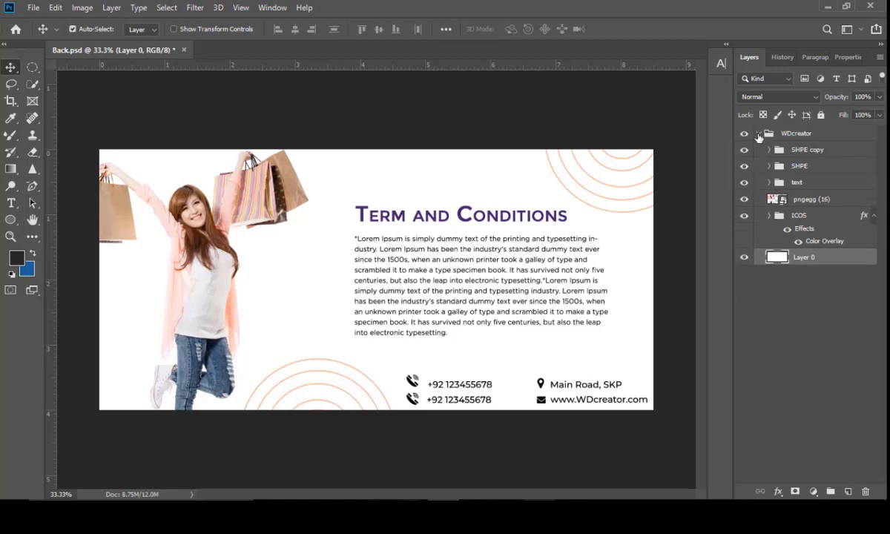
click(758, 133)
key(ctrl+plus)
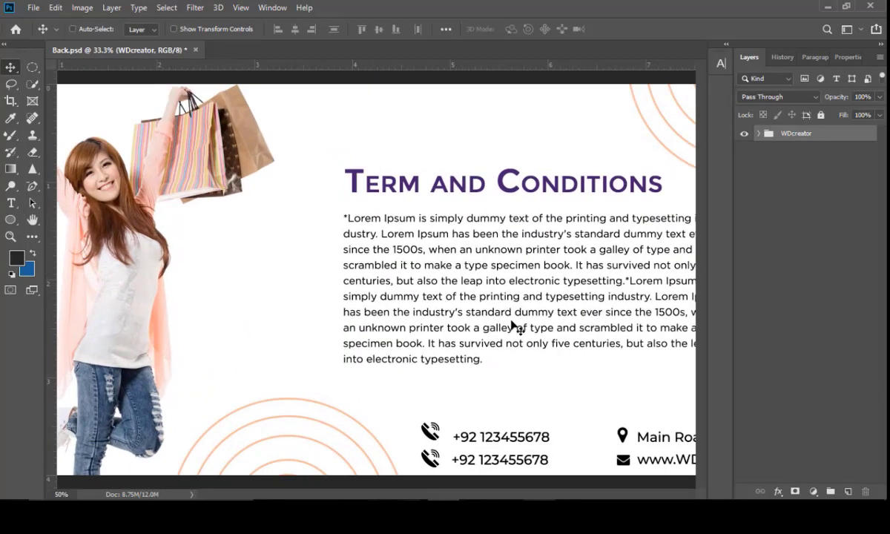
key(ctrl+plus)
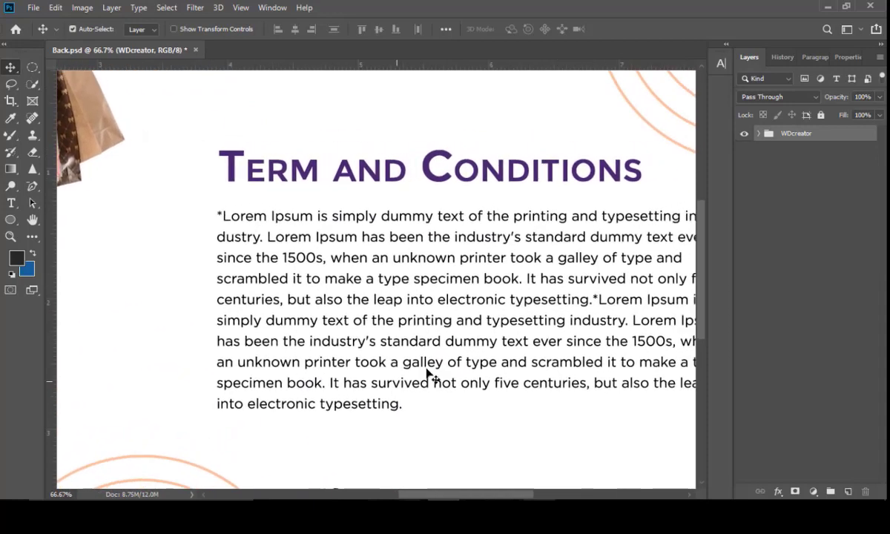
click(549, 239)
click(720, 63)
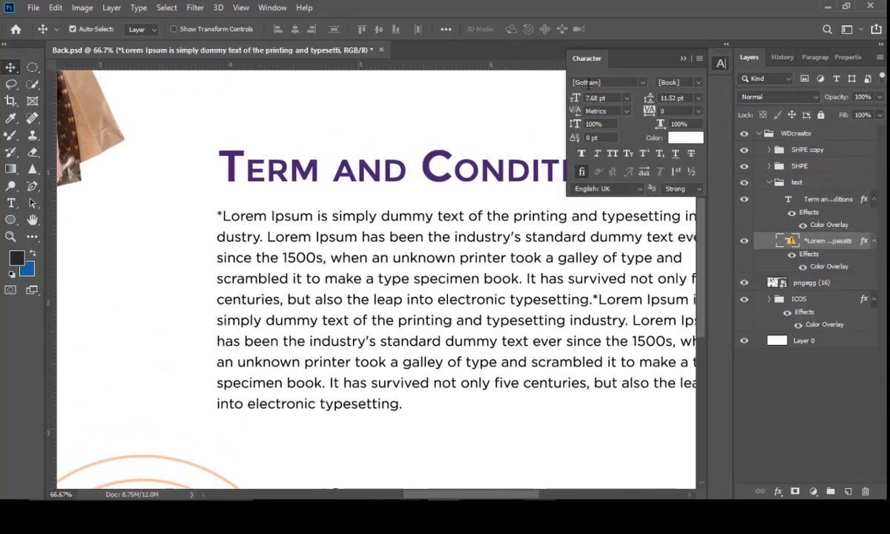
click(670, 81)
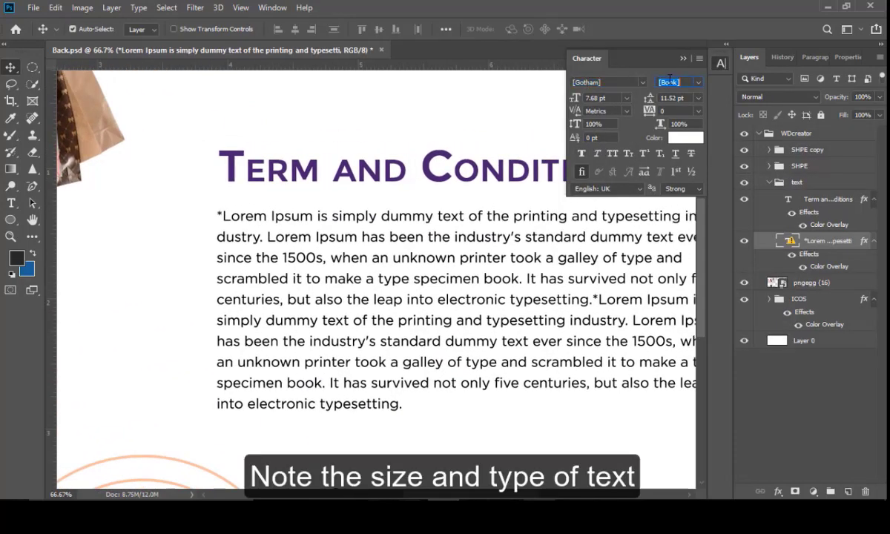
click(606, 98)
click(684, 58)
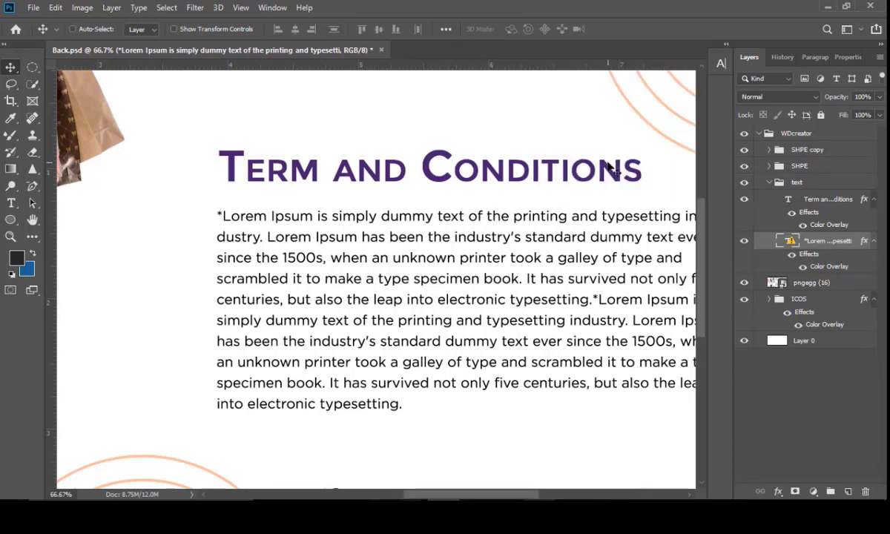
key(ctrl+minus)
key(ctrl+minus)
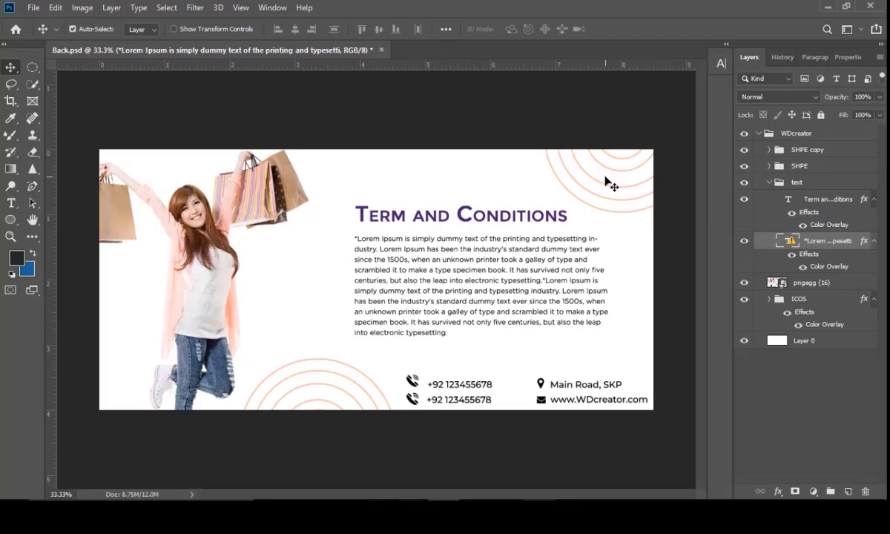